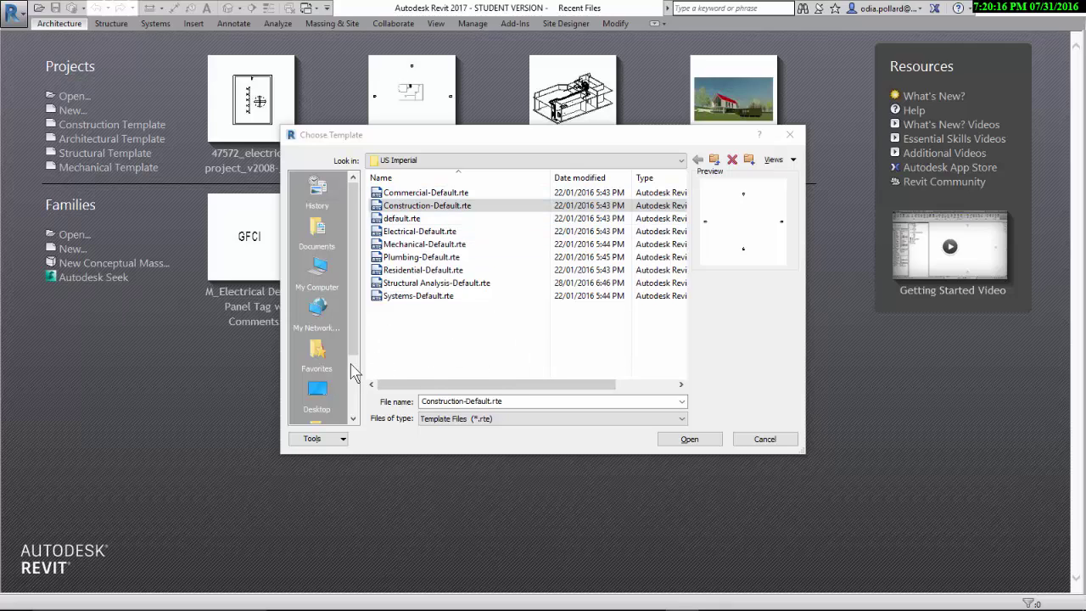
- Create a new project from the Commercial-Default.rte template in the US Imperial folder
{"action": "left_click", "coordinate": [454, 193]}
{"action": "left_click", "coordinate": [694, 445]}
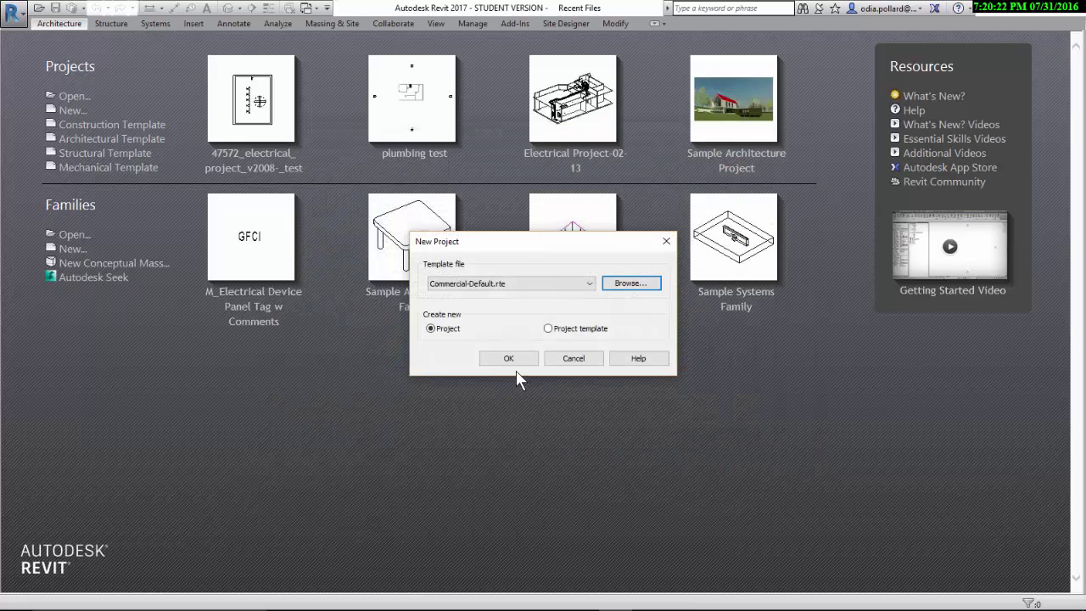
{"action": "left_click", "coordinate": [511, 362]}
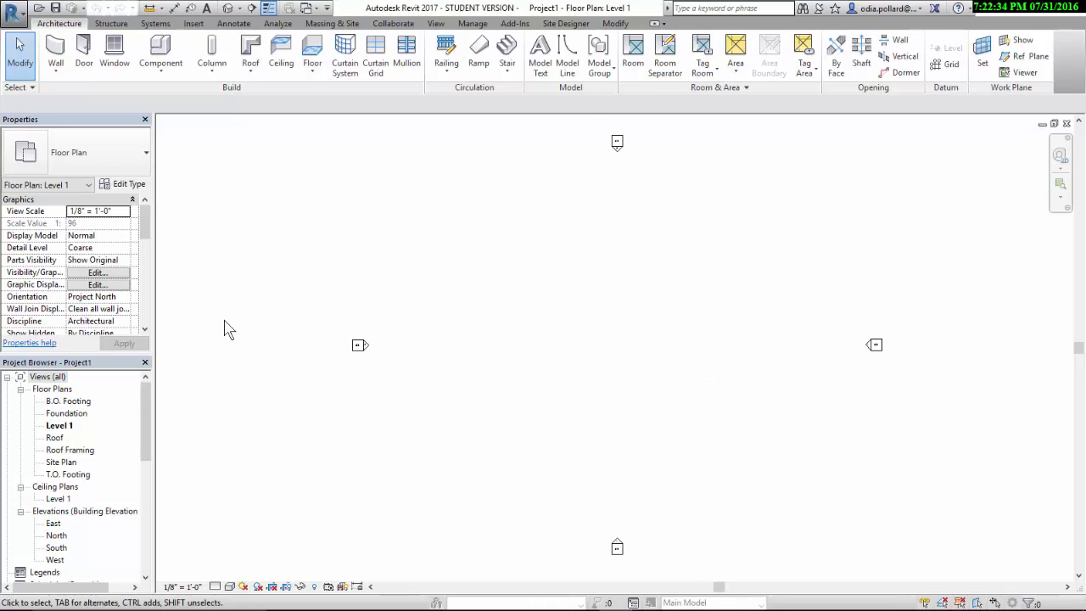
- Start the Wall tool with the Basic Wall type Generic - 12"
{"action": "left_click", "coordinate": [56, 53]}
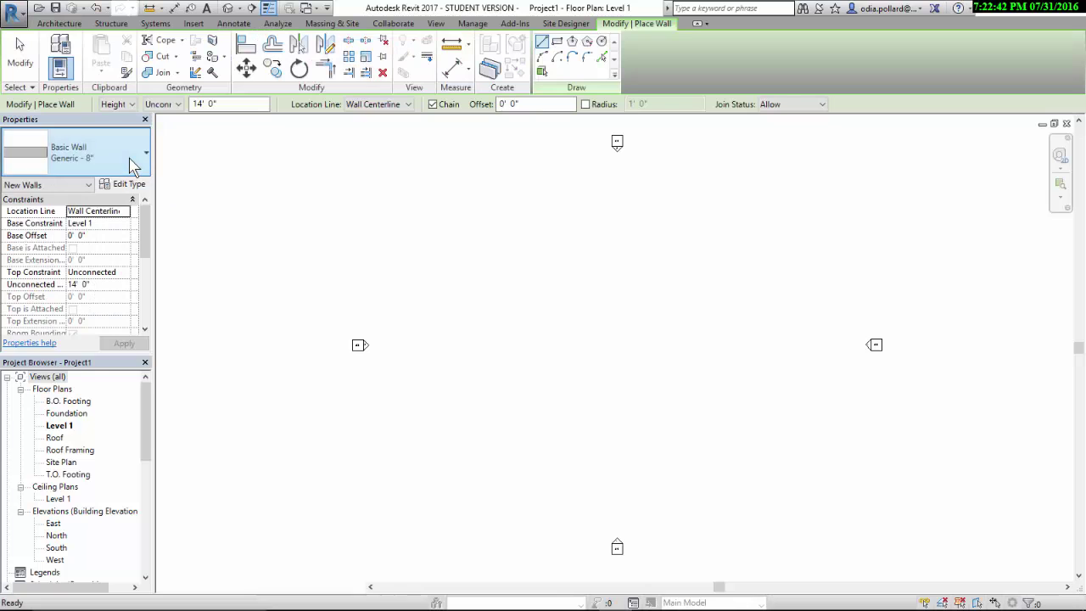
{"action": "left_click", "coordinate": [132, 164]}
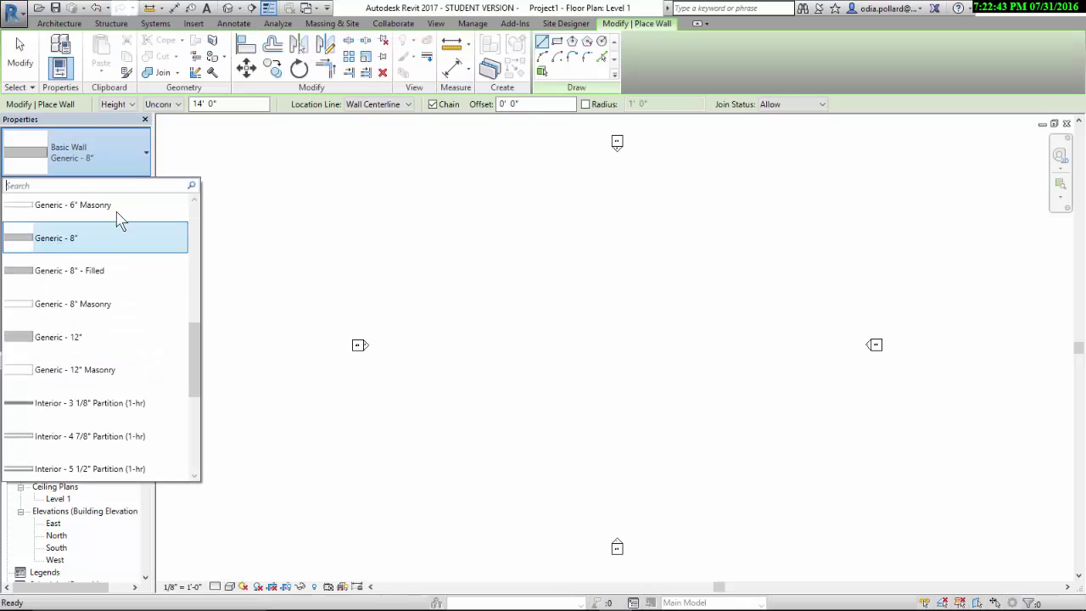
{"action": "left_click", "coordinate": [102, 344]}
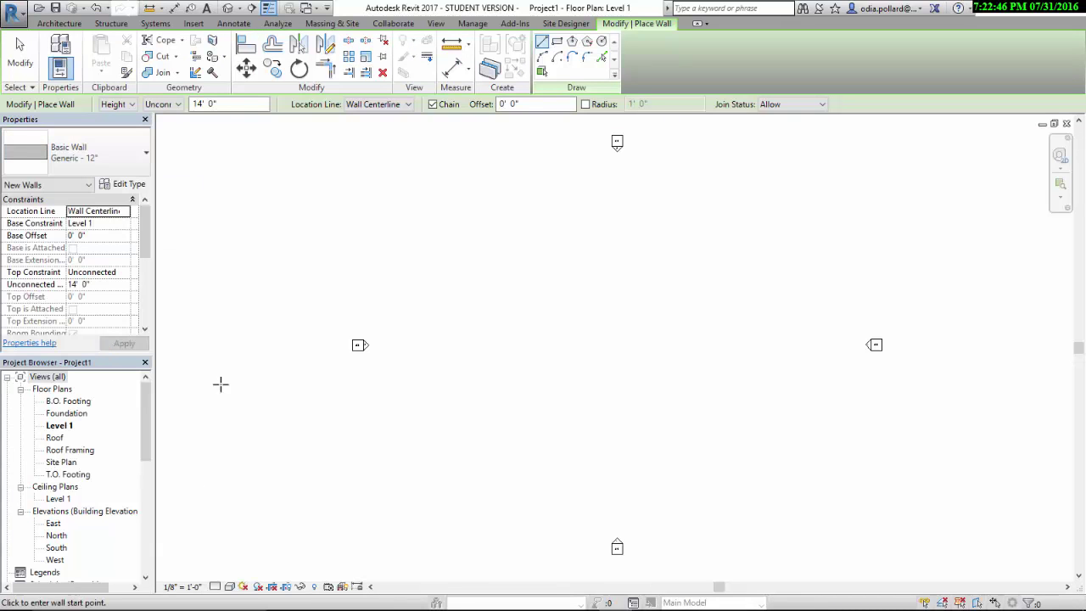
- Set up rectangular wall drawing with a height of 9' 0" and the location line at Finish Face: Exterior
{"action": "left_click", "coordinate": [192, 103]}
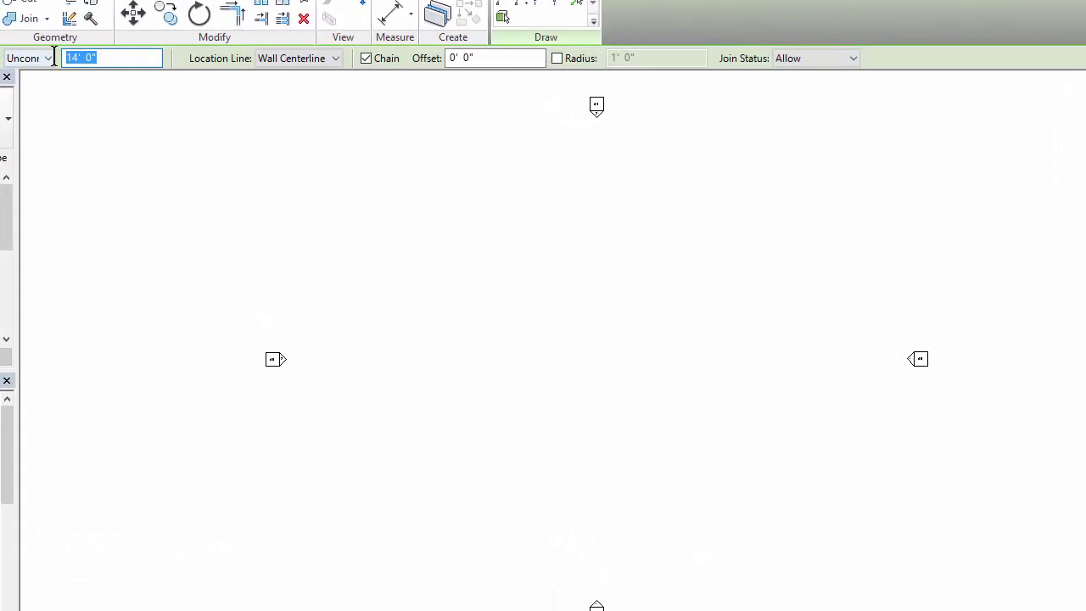
{"action": "type", "text": "9"}
{"action": "key", "text": "Return"}
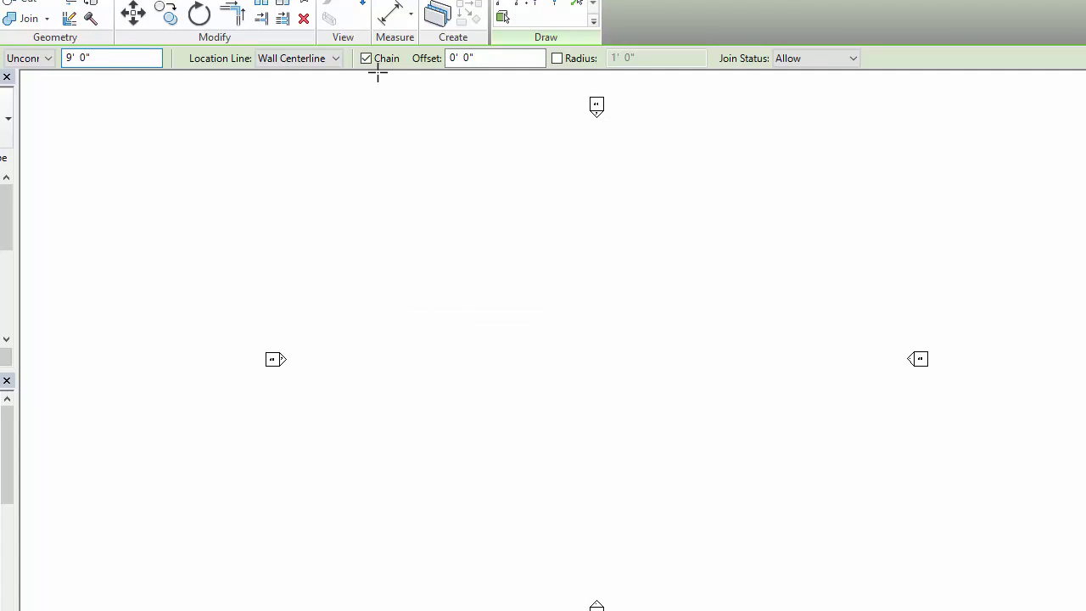
{"action": "left_click", "coordinate": [327, 60]}
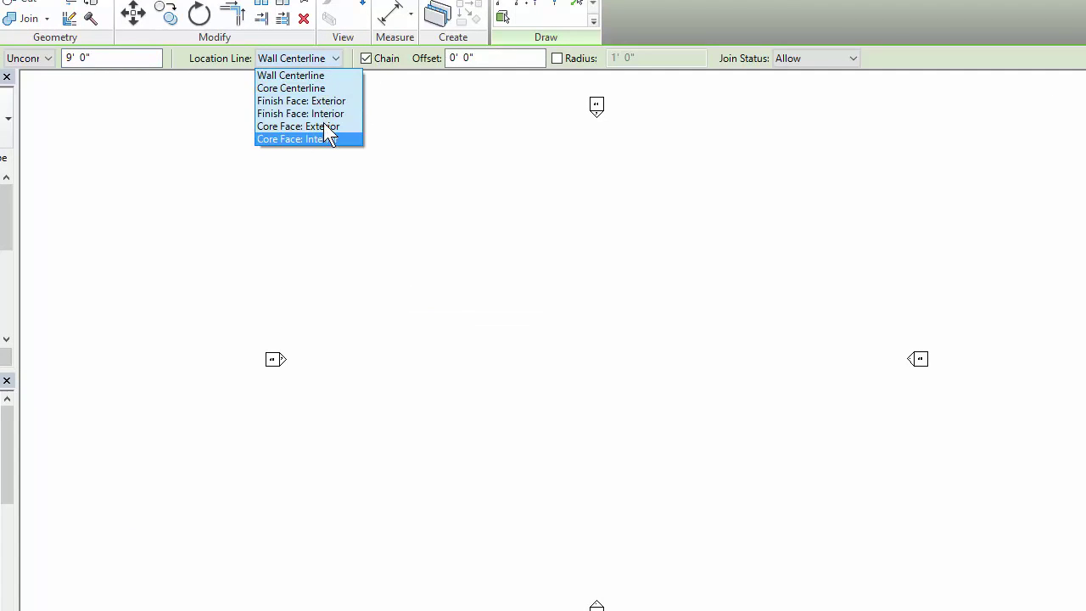
{"action": "left_click", "coordinate": [325, 102]}
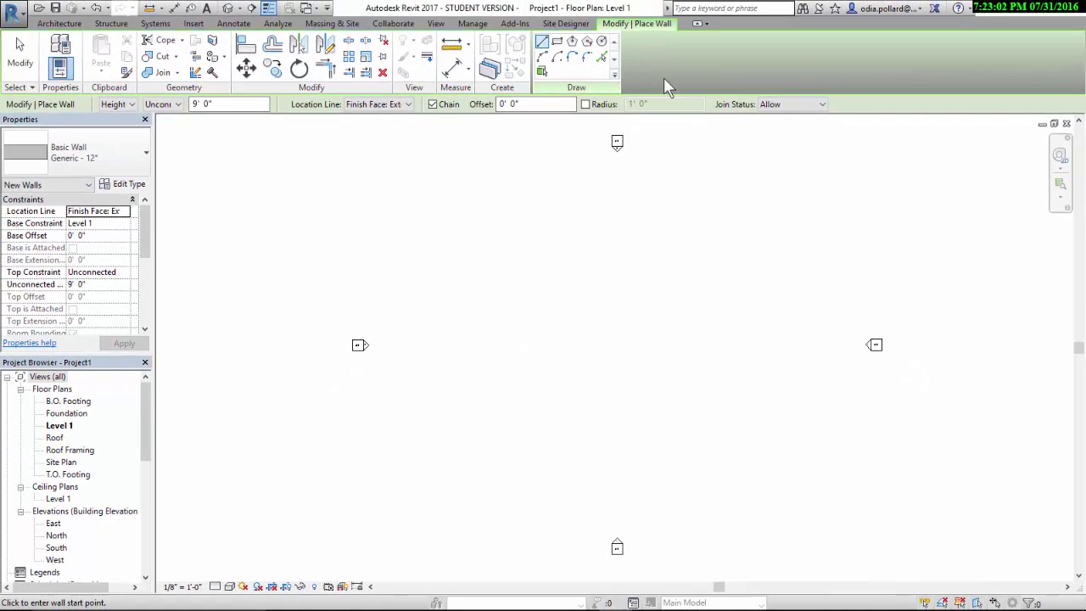
{"action": "left_click", "coordinate": [557, 41]}
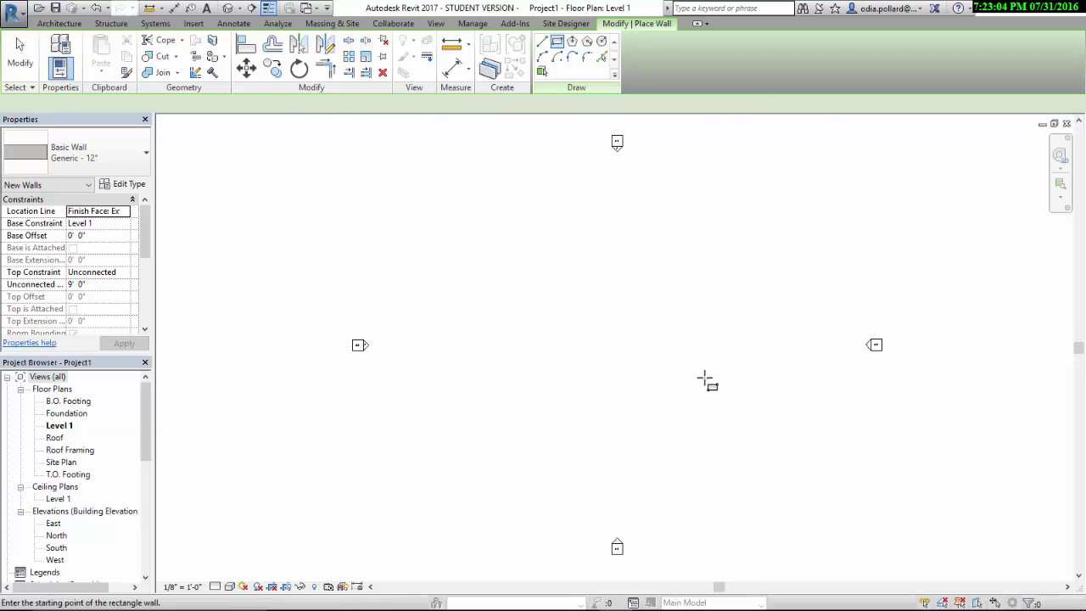
- Draw a rectangle of walls about 104' by 56' between the elevation markers and end the wall command
{"action": "left_click", "coordinate": [456, 241]}
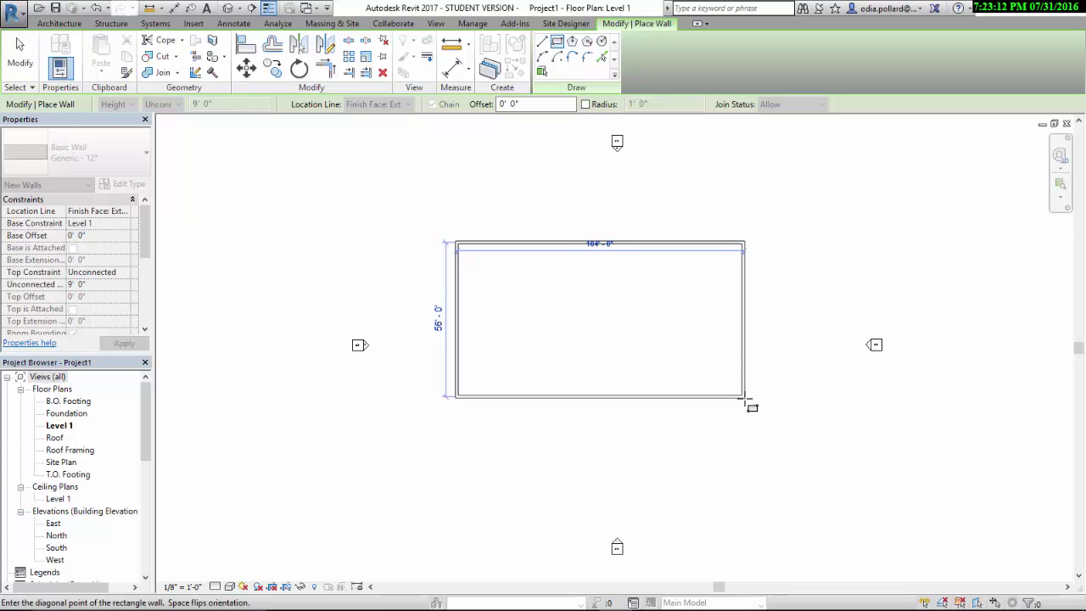
{"action": "left_click", "coordinate": [744, 397]}
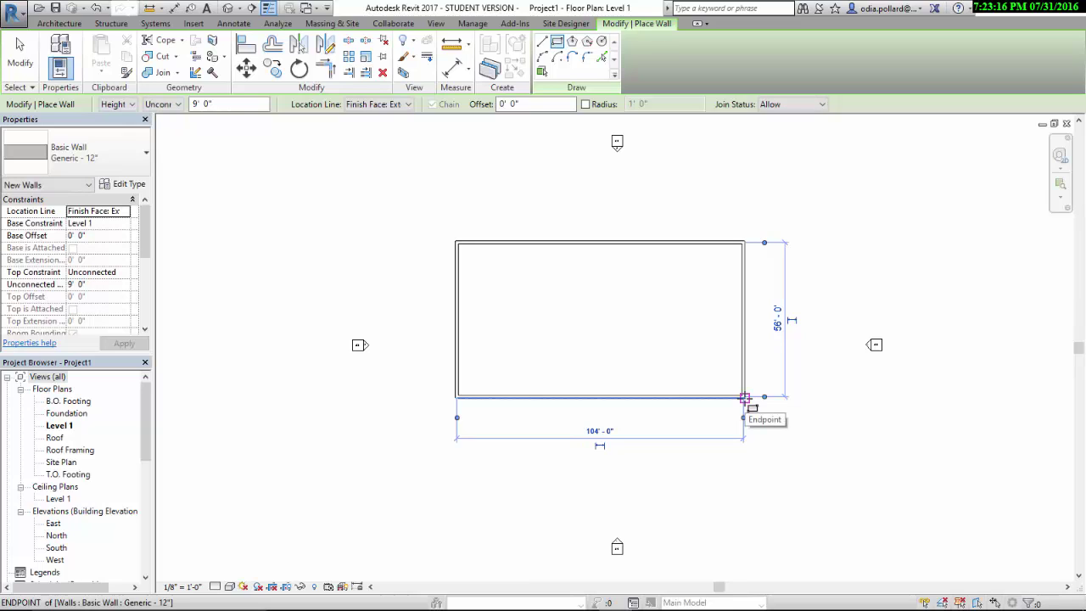
{"action": "left_click", "coordinate": [22, 57]}
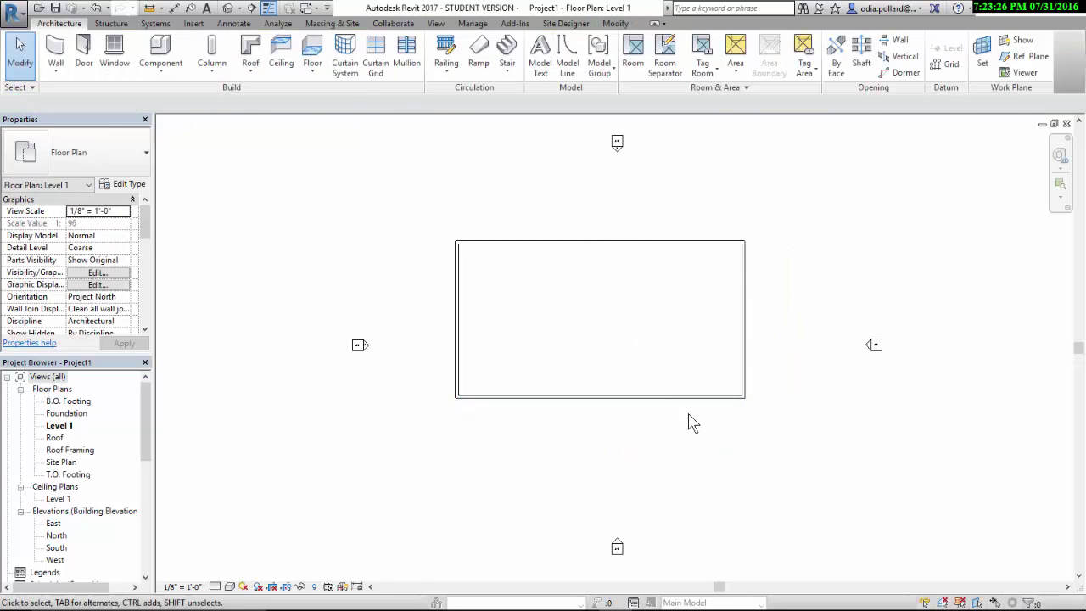
- Open the 56' dimension of the south wall for editing, cancel it and undo the wall rectangle
{"action": "left_click", "coordinate": [747, 397]}
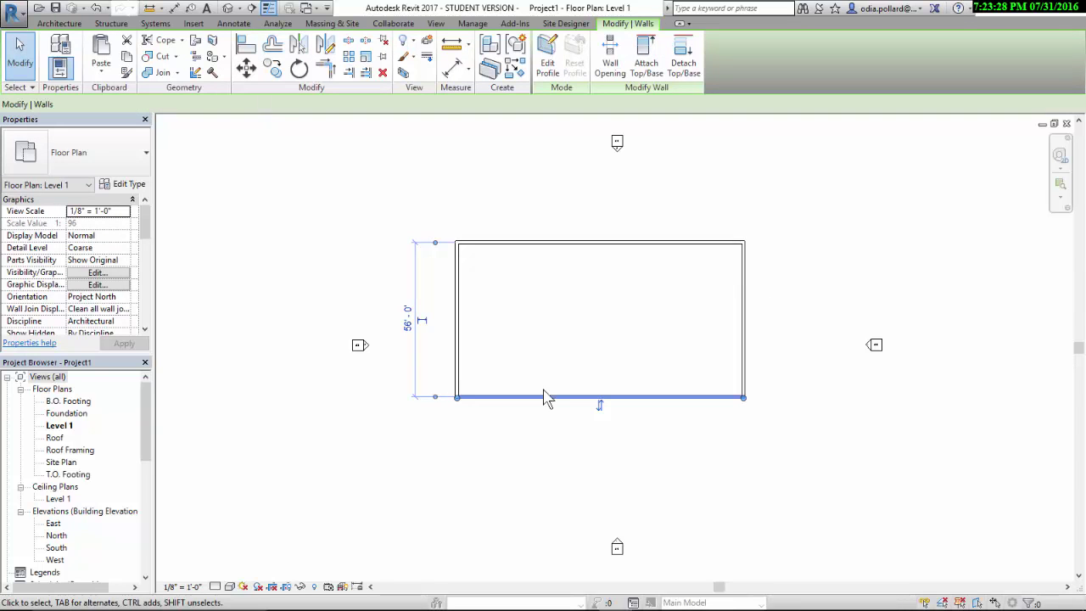
{"action": "left_click", "coordinate": [408, 320]}
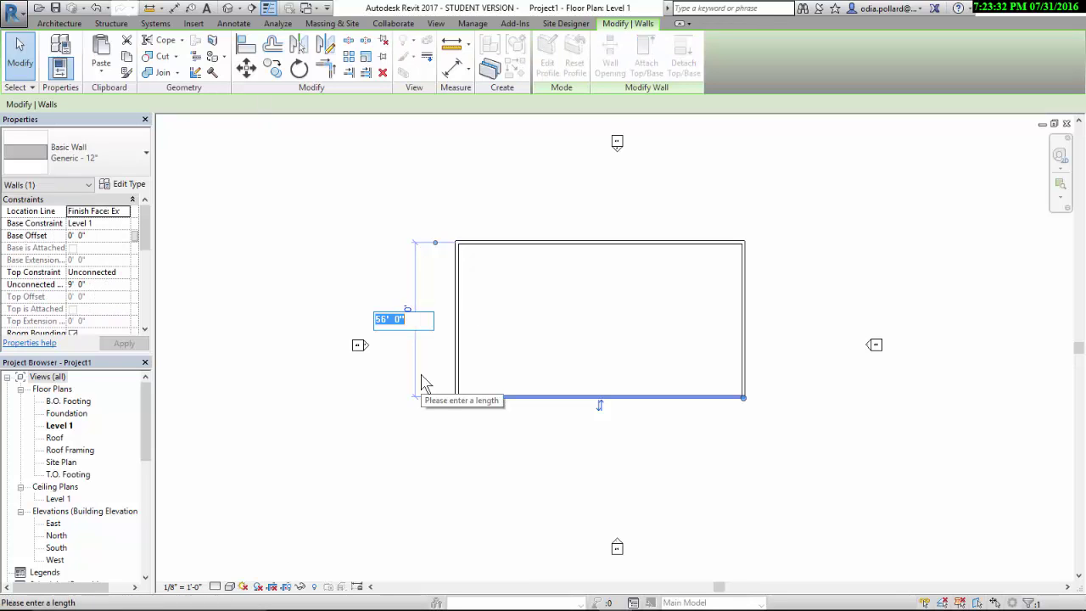
{"action": "scroll", "coordinate": [489, 481], "scroll_direction": "up", "scroll_amount": 2}
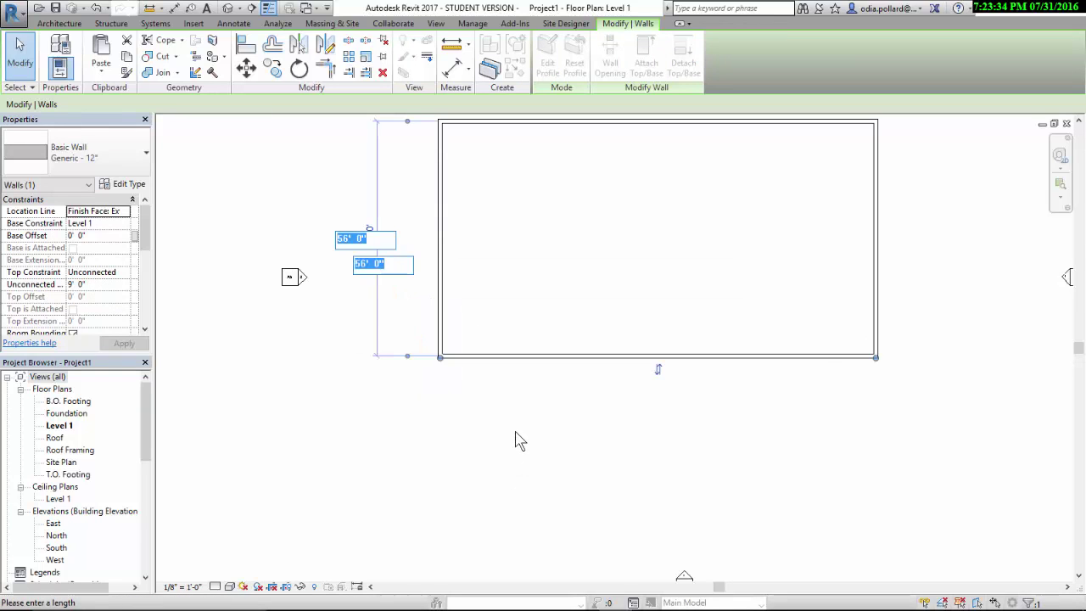
{"action": "scroll", "coordinate": [520, 441], "scroll_direction": "down", "scroll_amount": 2}
{"action": "scroll", "coordinate": [520, 442], "scroll_direction": "up", "scroll_amount": 1}
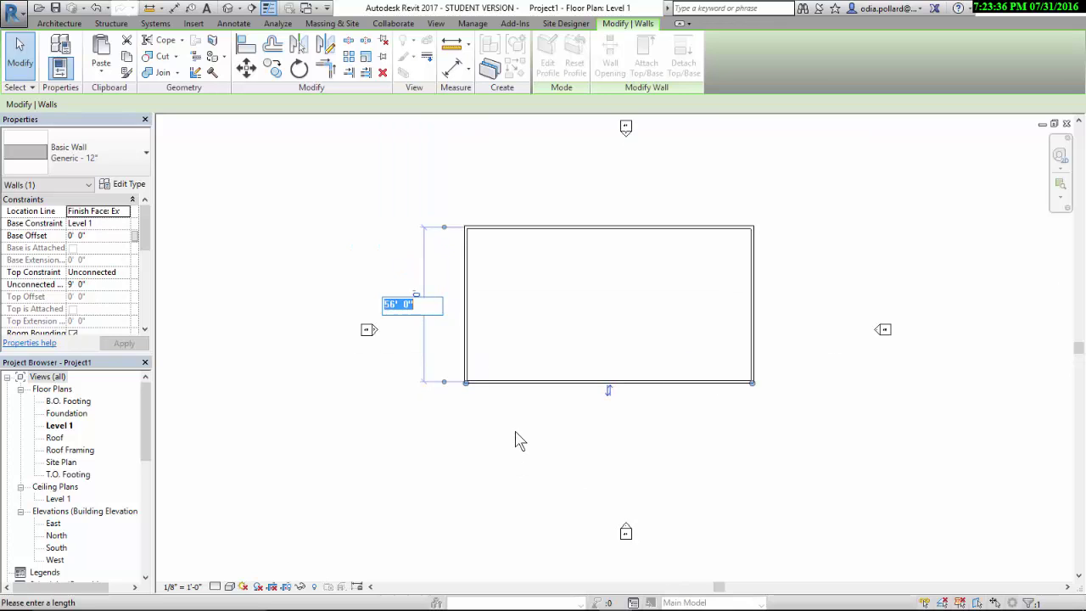
{"action": "key", "text": "Escape"}
{"action": "key", "text": "Escape"}
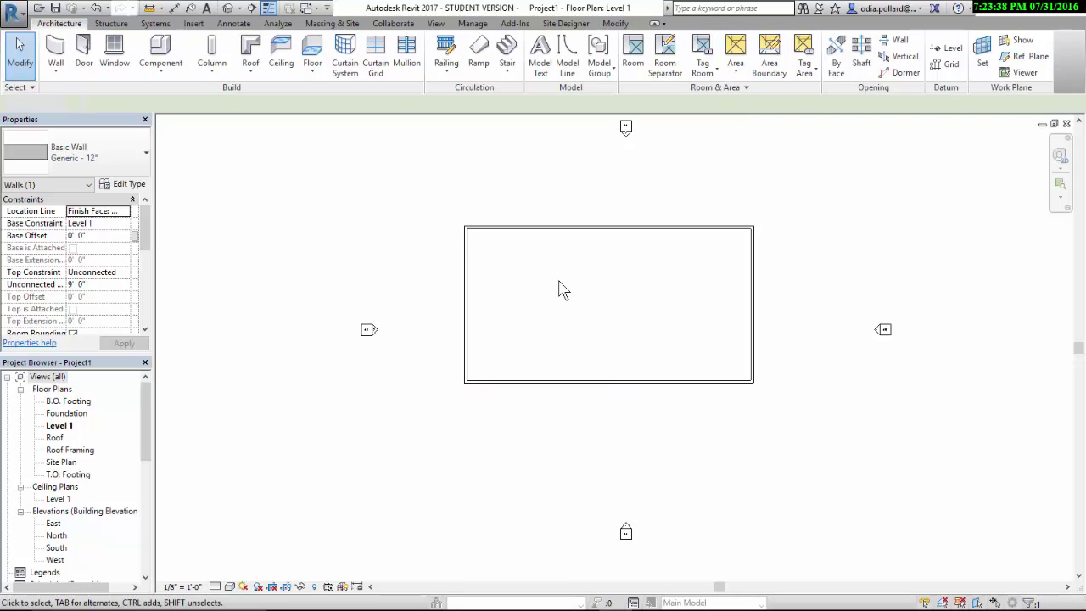
{"action": "key", "text": "ctrl+z"}
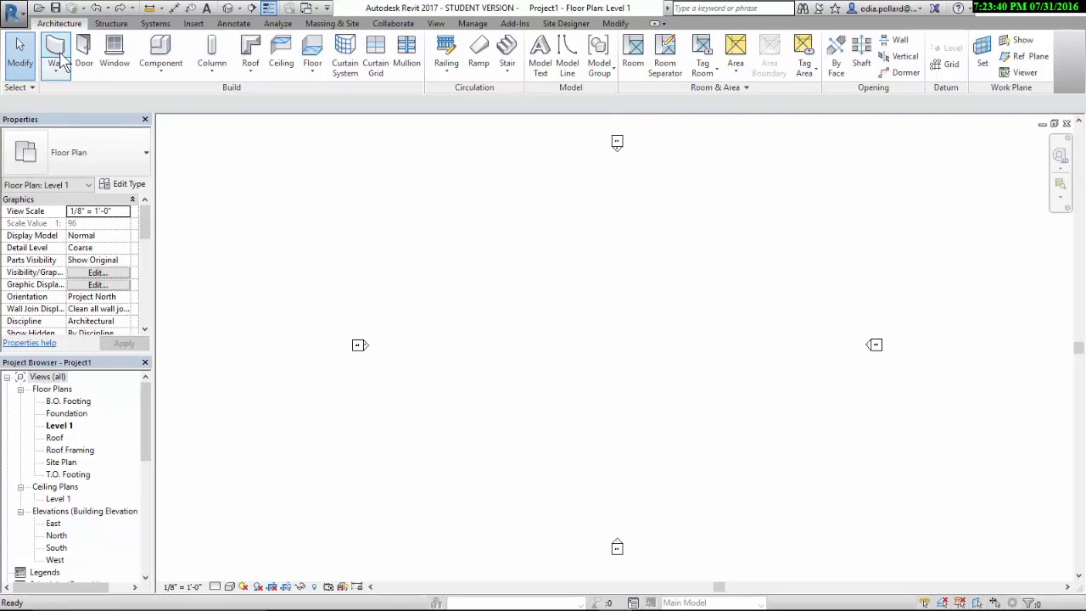
- Draw a rectangle of Generic - 12" walls measuring 100' by 60' between the elevation markers
{"action": "left_click", "coordinate": [61, 57]}
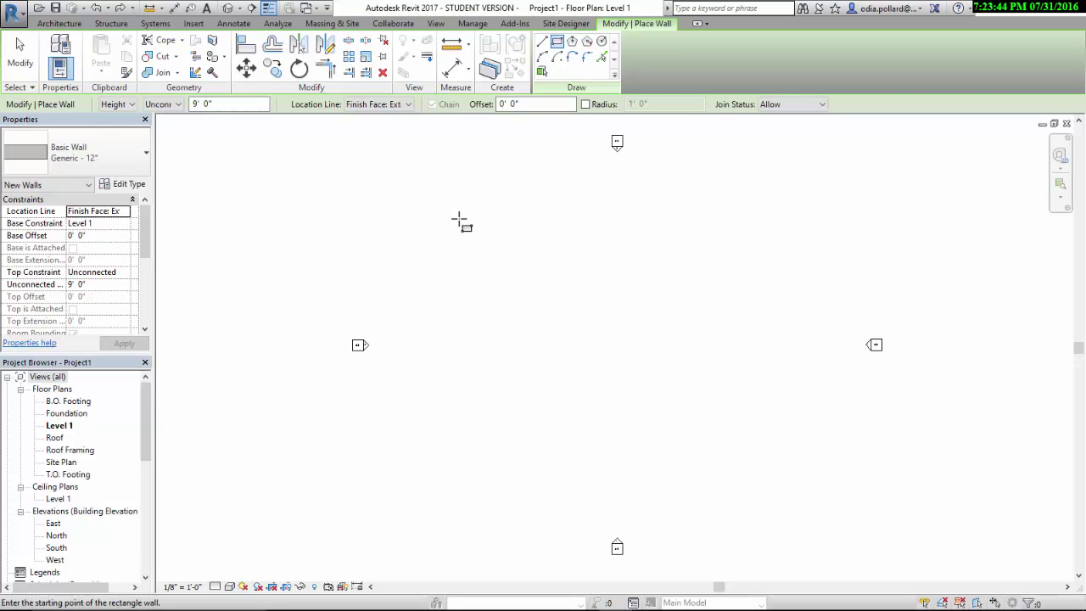
{"action": "left_click", "coordinate": [450, 244]}
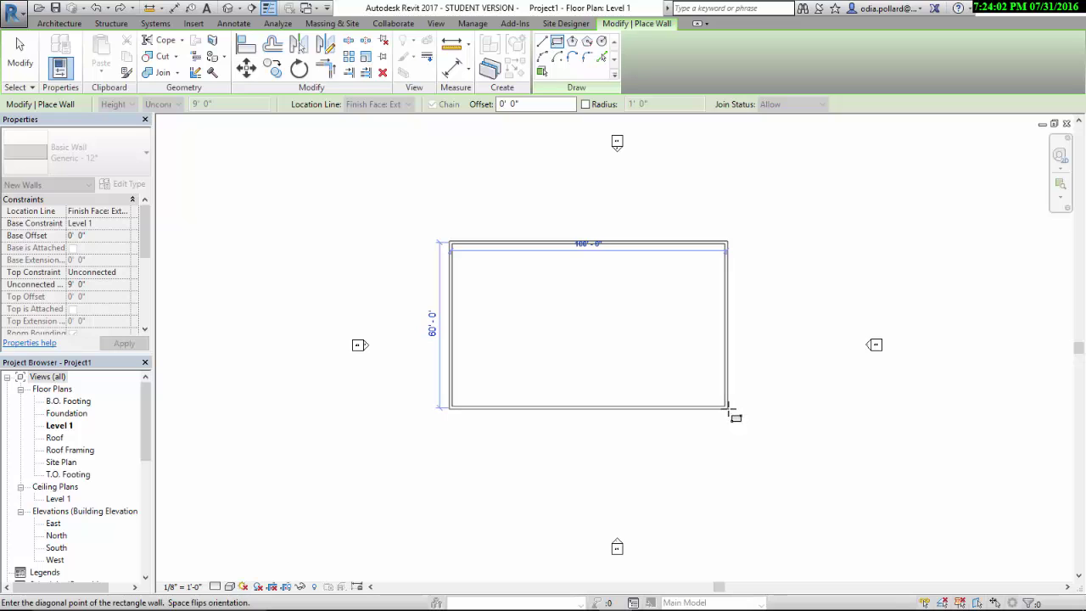
{"action": "left_click", "coordinate": [727, 408]}
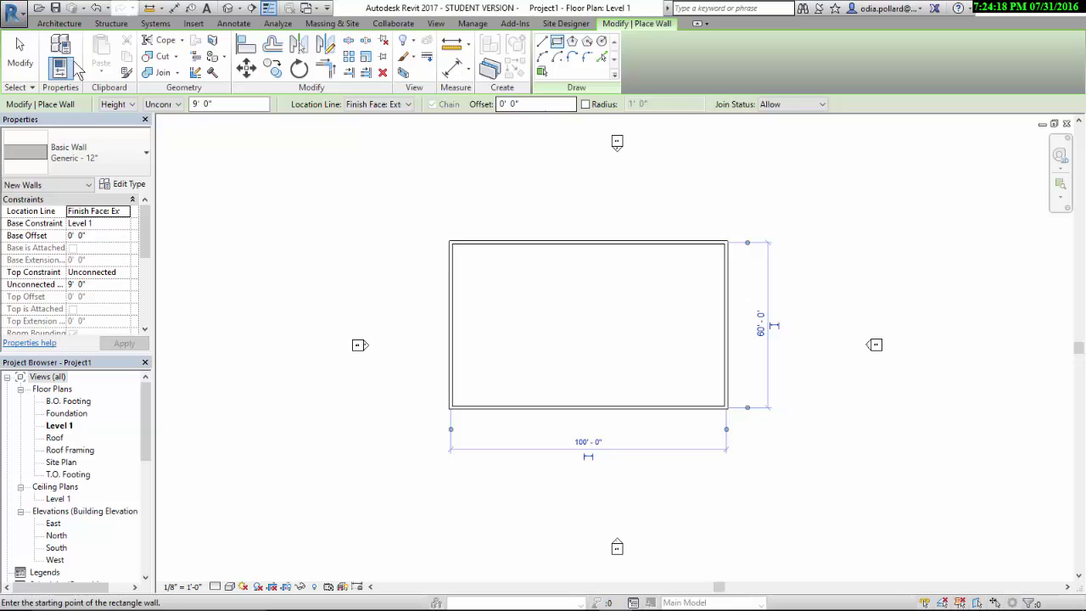
{"action": "left_click", "coordinate": [20, 55]}
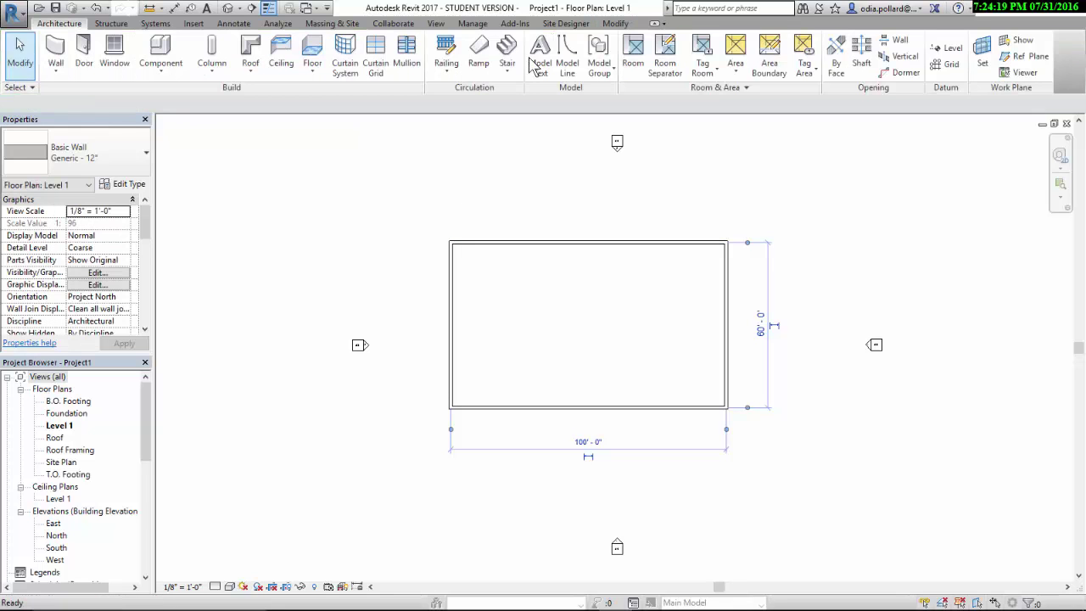
- Place two vertical grid lines, one about 5' outside the west wall and one crossing the building, with their ends aligned
{"action": "left_click", "coordinate": [951, 59]}
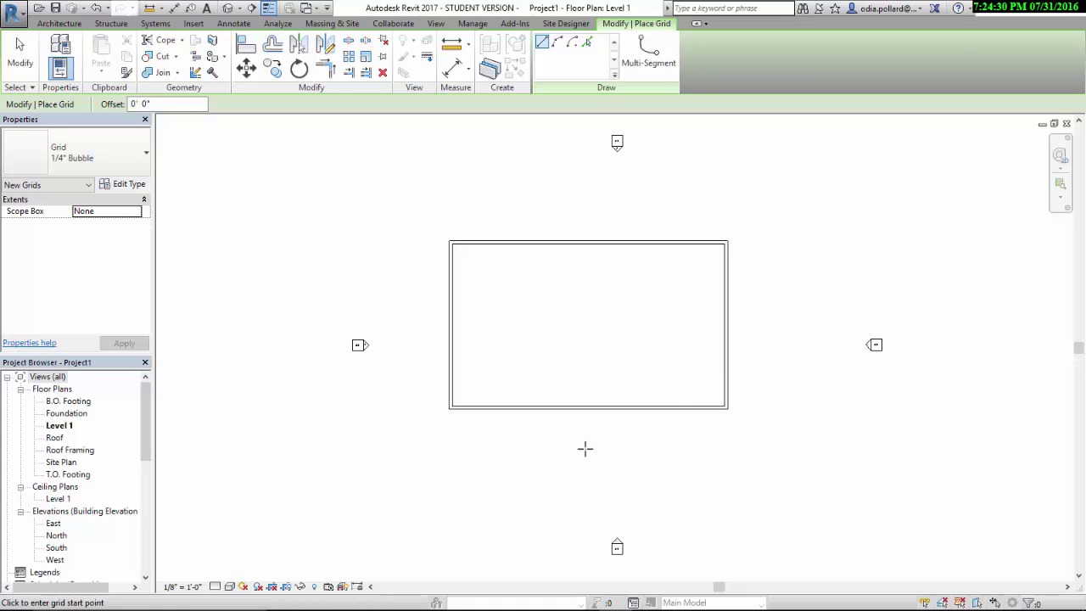
{"action": "left_click", "coordinate": [436, 464]}
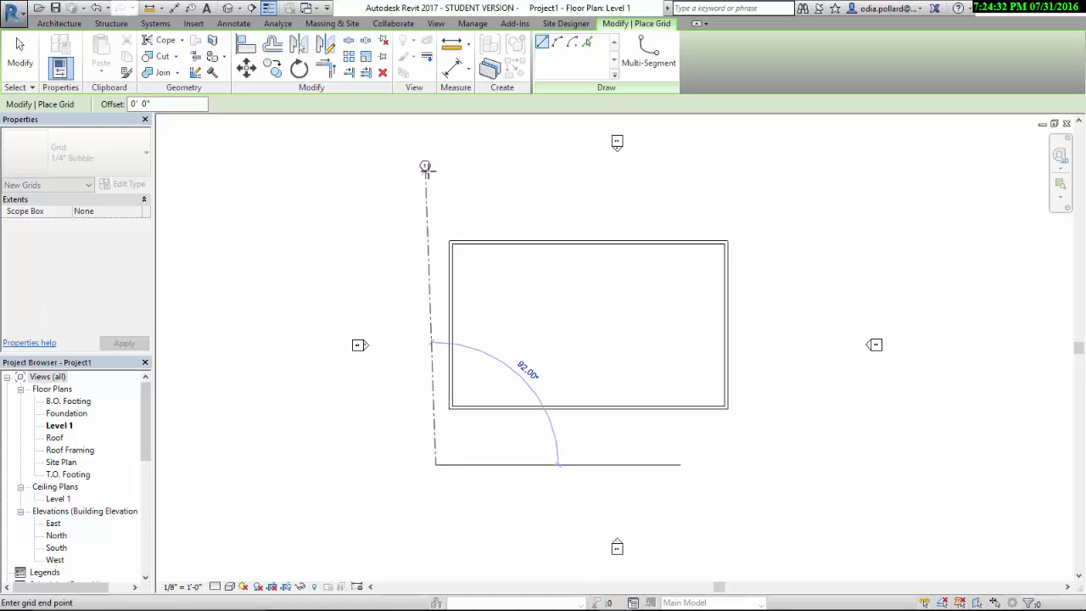
{"action": "left_click", "coordinate": [434, 169]}
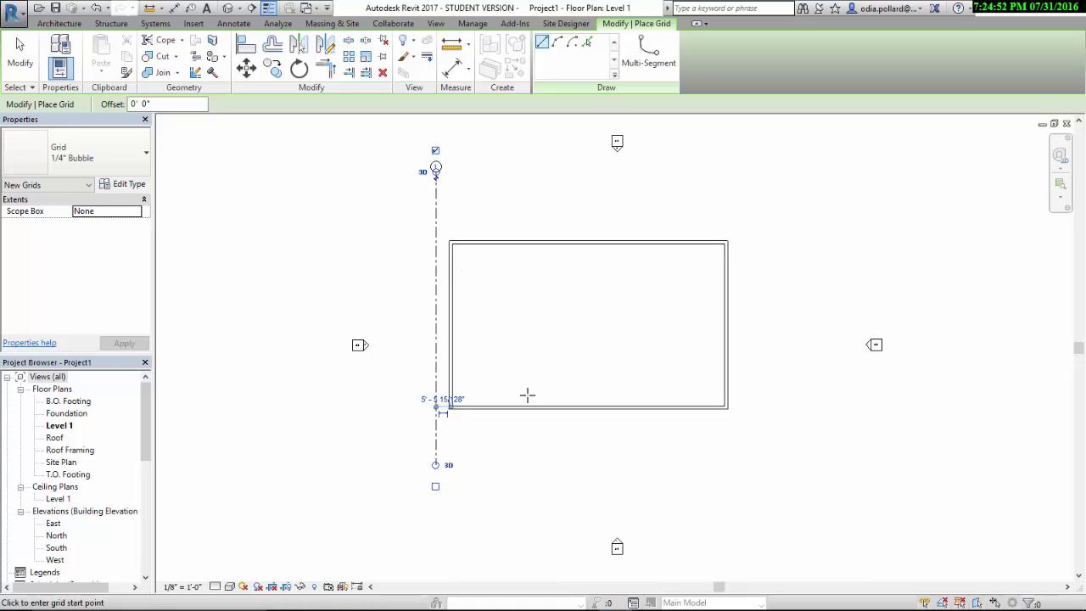
{"action": "left_click", "coordinate": [558, 464]}
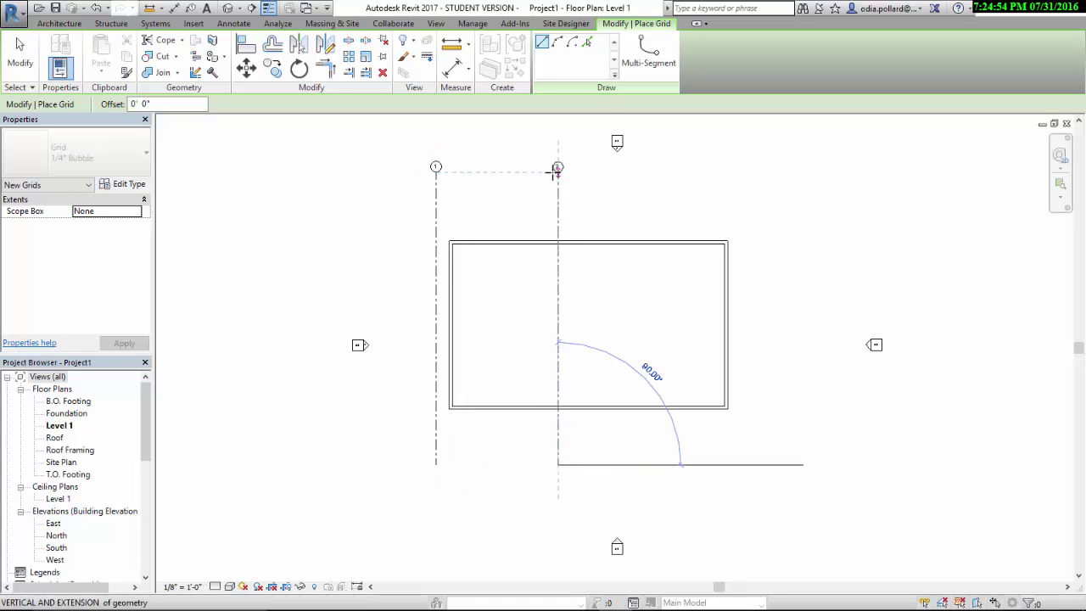
{"action": "left_click", "coordinate": [558, 168]}
- Place a third vertical grid line outside the east wall, with its ends aligned to the other two
{"action": "left_click", "coordinate": [772, 445]}
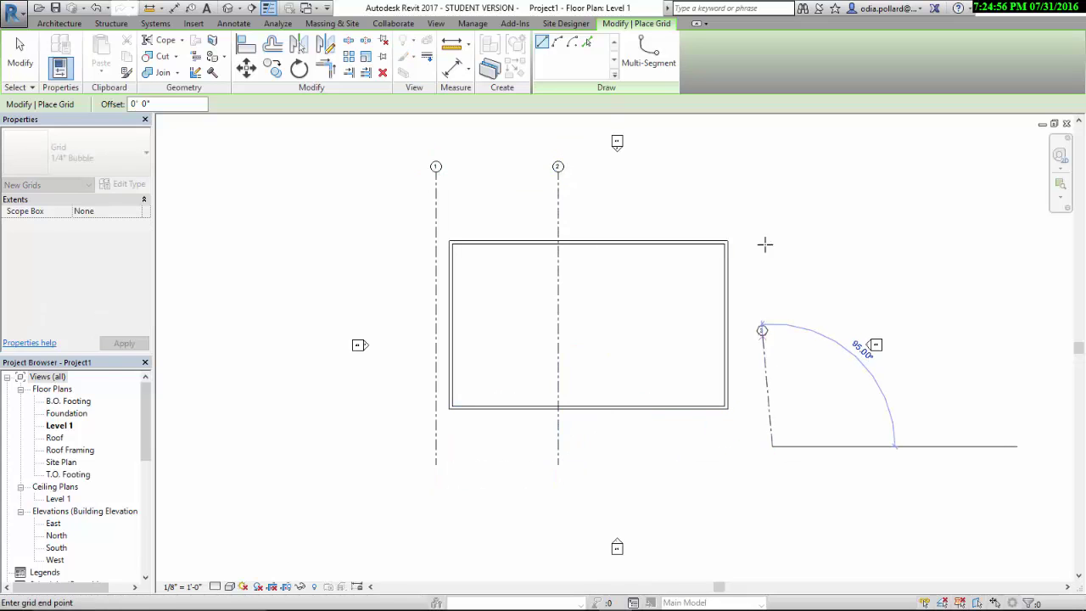
{"action": "key", "text": "Escape"}
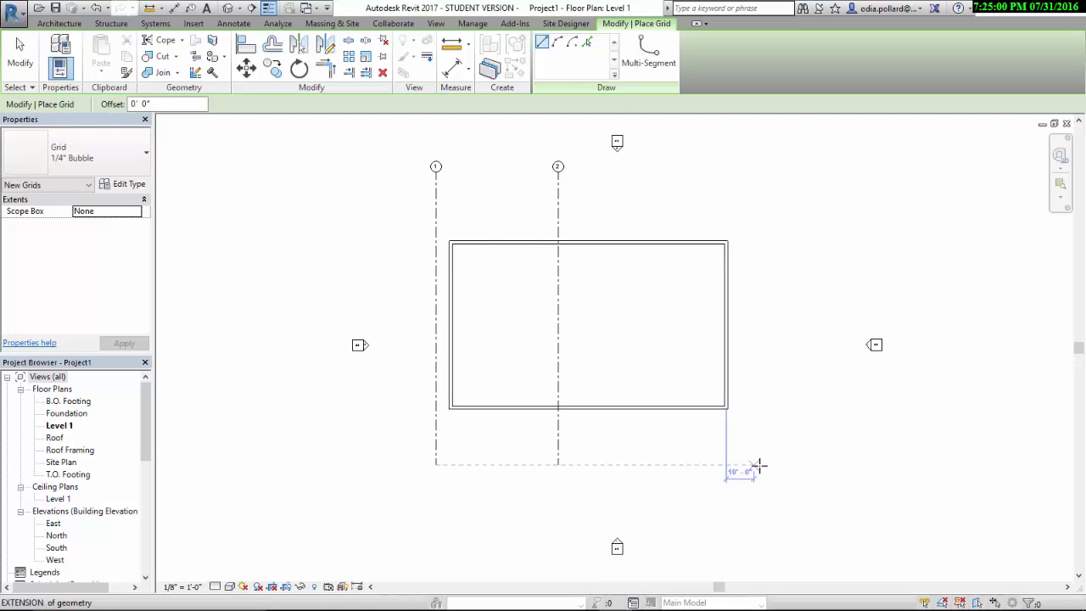
{"action": "left_click", "coordinate": [761, 464]}
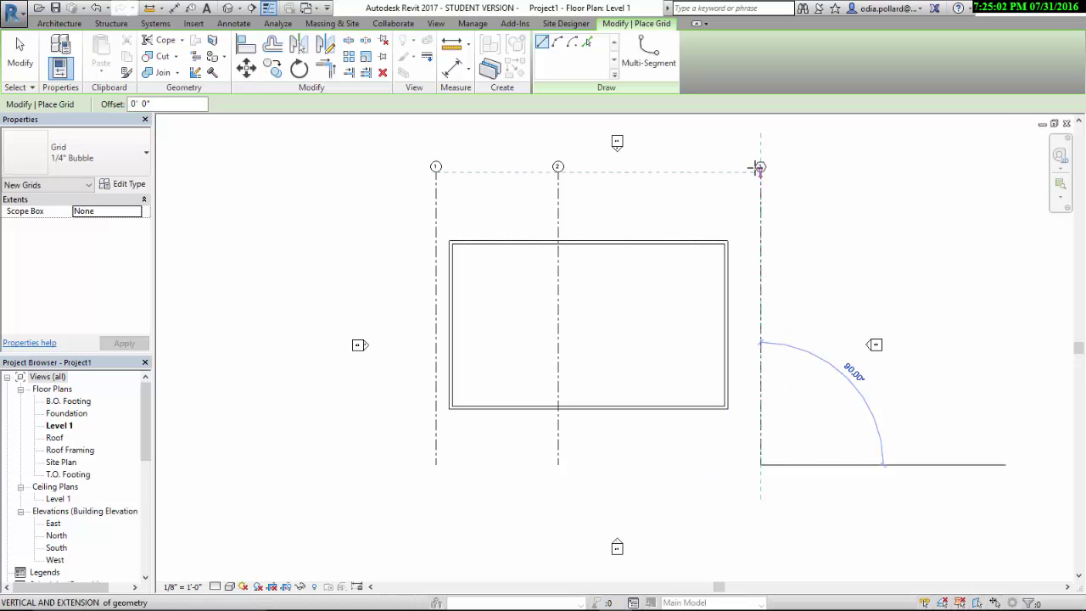
{"action": "left_click", "coordinate": [760, 172]}
- Draw a horizontal grid line about 10' beyond the north wall, crossing all vertical grids, and label its bubble A
{"action": "left_click", "coordinate": [819, 215]}
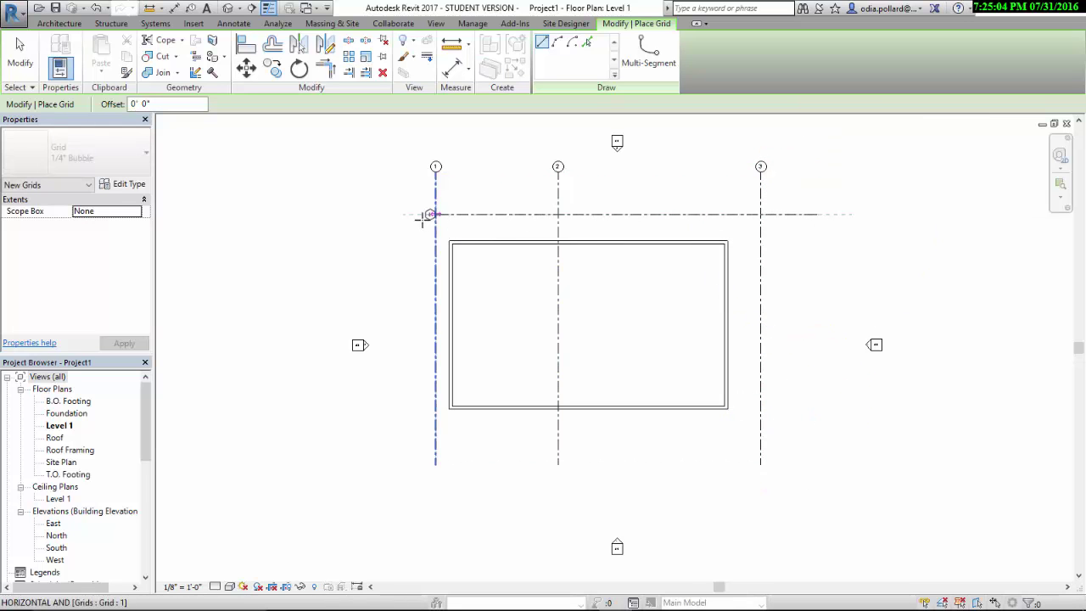
{"action": "left_click", "coordinate": [399, 215]}
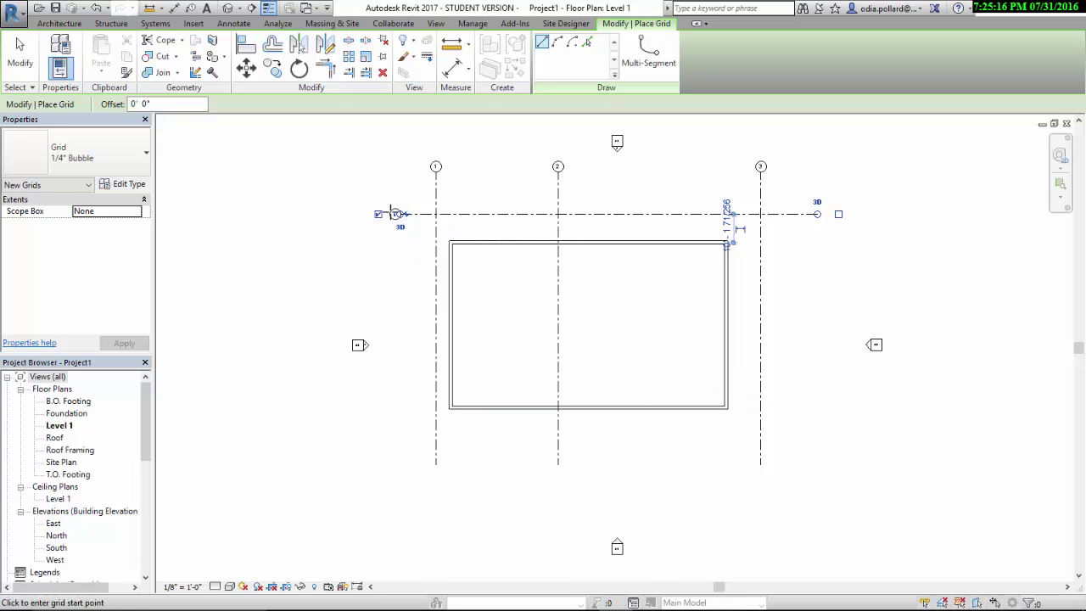
{"action": "scroll", "coordinate": [396, 212], "scroll_direction": "up", "scroll_amount": 5}
{"action": "left_click", "coordinate": [379, 219]}
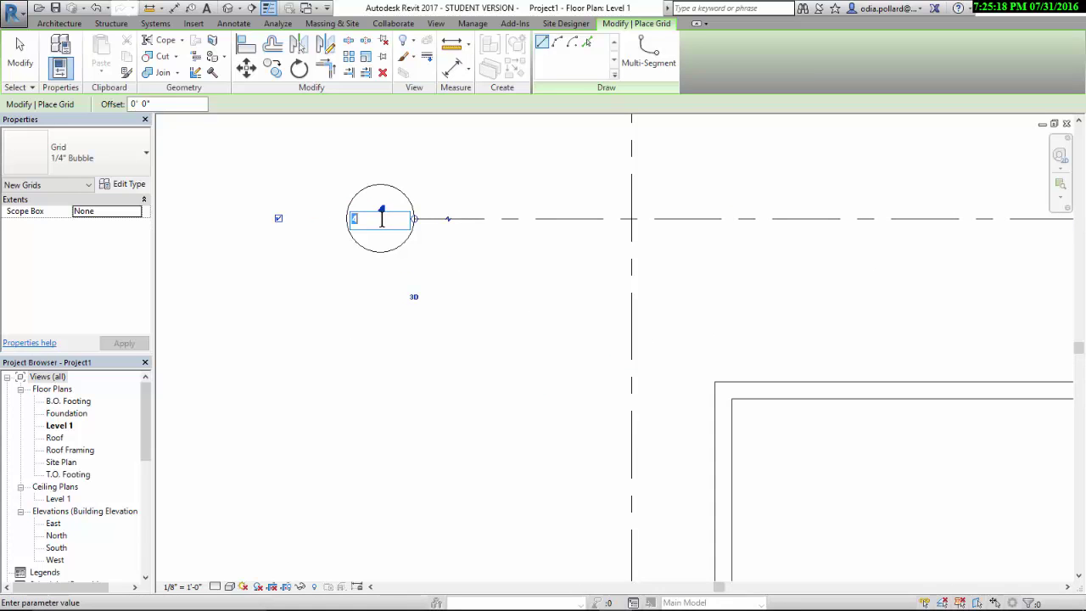
{"action": "type", "text": "A"}
{"action": "left_click", "coordinate": [449, 314]}
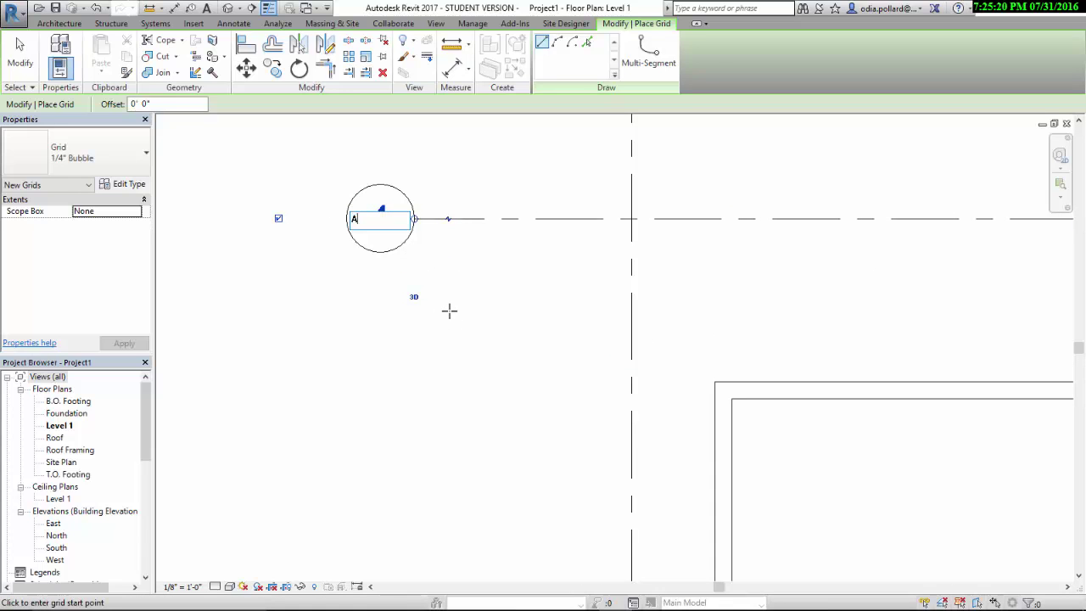
{"action": "scroll", "coordinate": [450, 311], "scroll_direction": "down", "scroll_amount": 3}
{"action": "scroll", "coordinate": [449, 311], "scroll_direction": "down", "scroll_amount": 5}
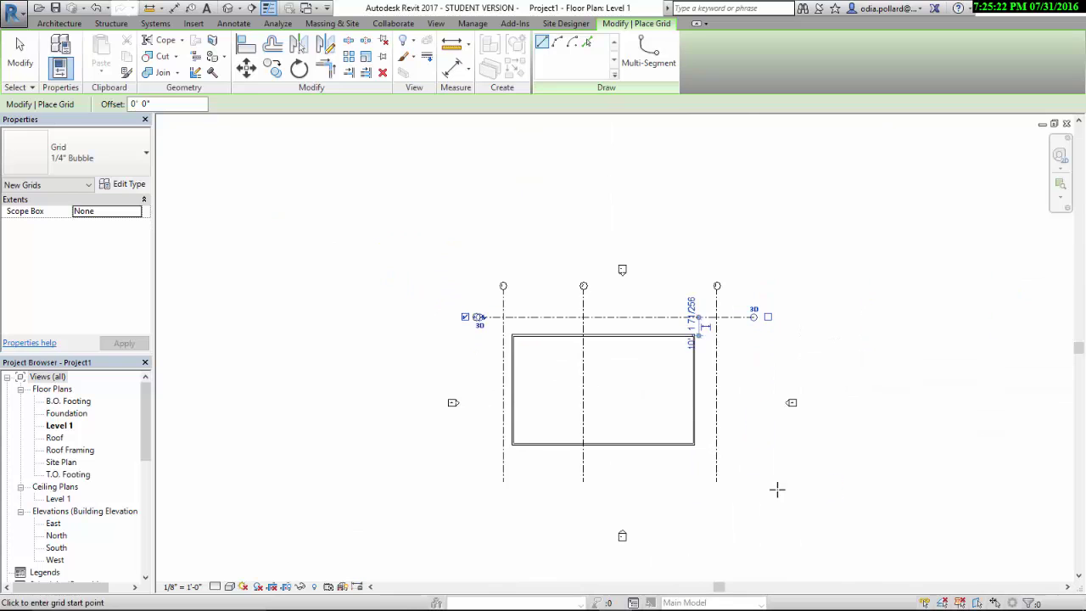
- Draw a second horizontal grid line just beyond the south wall, crossing all vertical grids, with its ends aligned to grid A
{"action": "left_click", "coordinate": [752, 451]}
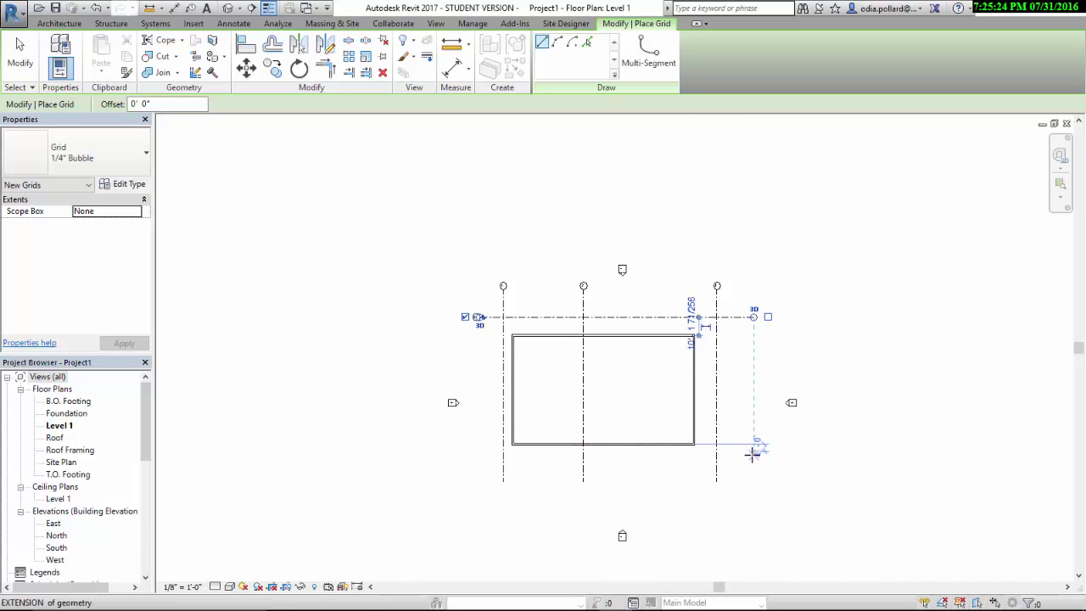
{"action": "left_click", "coordinate": [445, 451]}
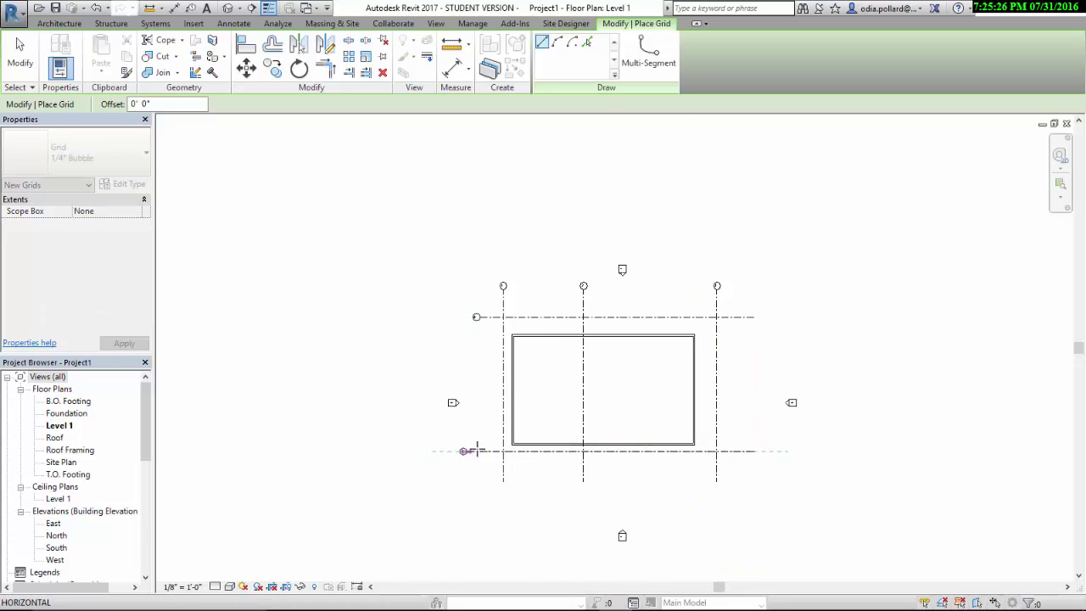
{"action": "scroll", "coordinate": [477, 450], "scroll_direction": "up", "scroll_amount": 5}
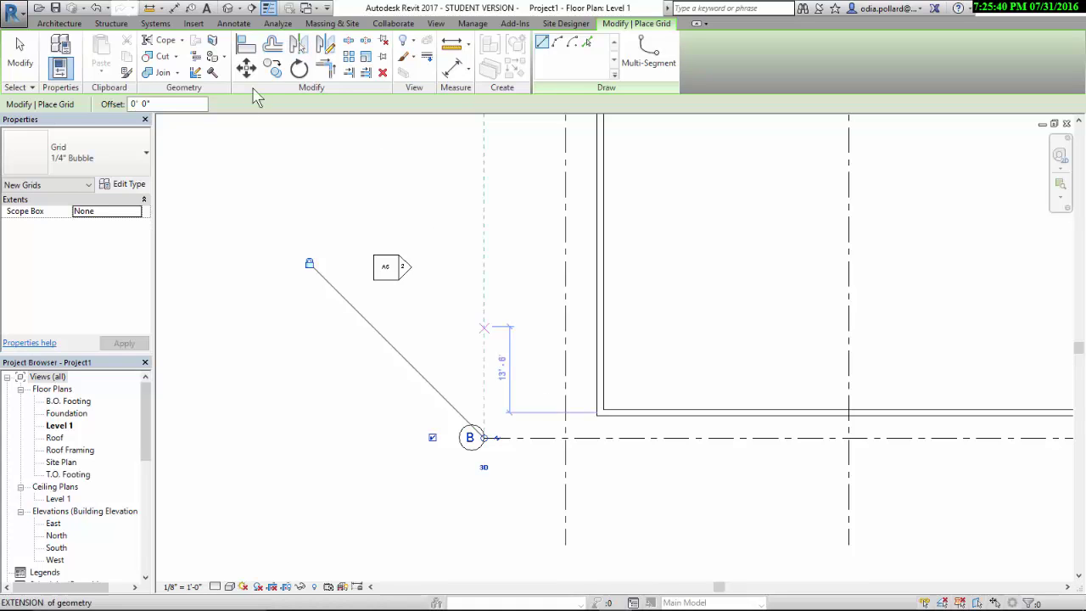
- Align grid 1 to the outer face of the west wall, with the preference set to Wall faces, and lock the alignment
{"action": "left_click", "coordinate": [244, 48]}
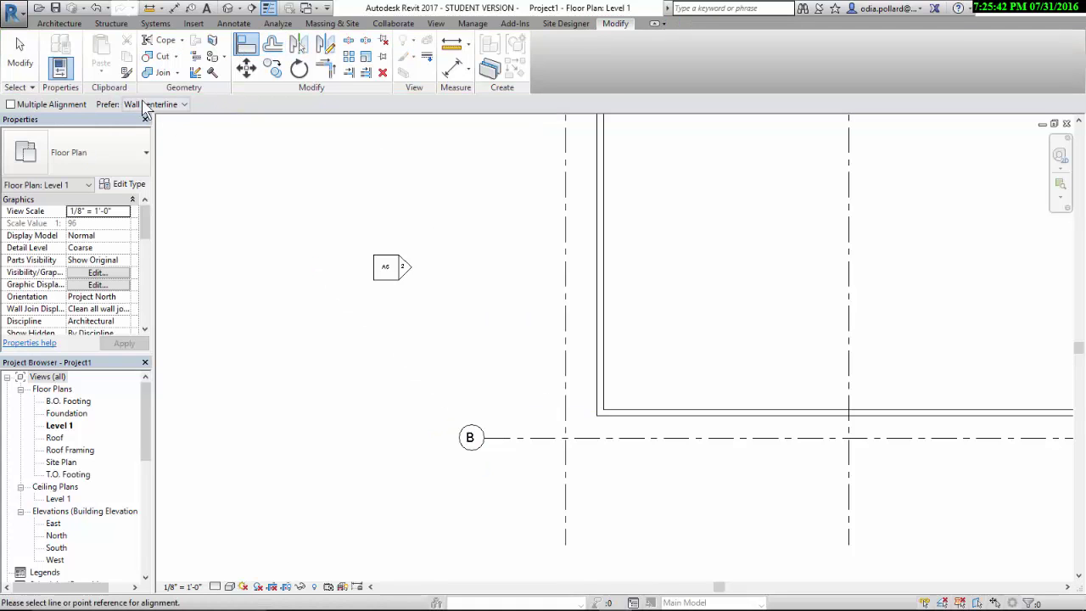
{"action": "left_click", "coordinate": [170, 104]}
{"action": "left_click", "coordinate": [157, 118]}
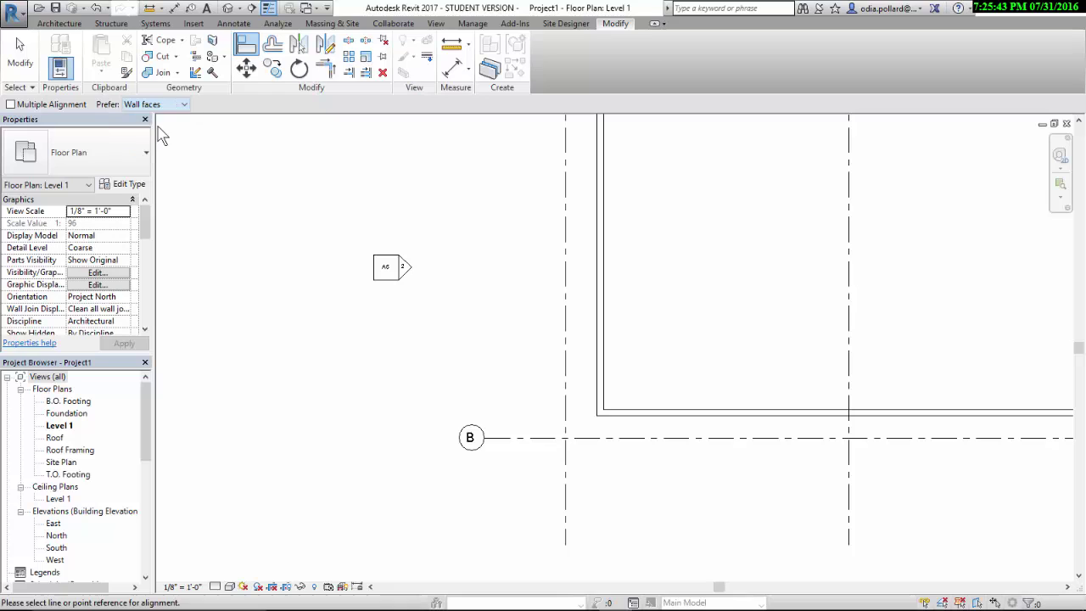
{"action": "left_click", "coordinate": [600, 354]}
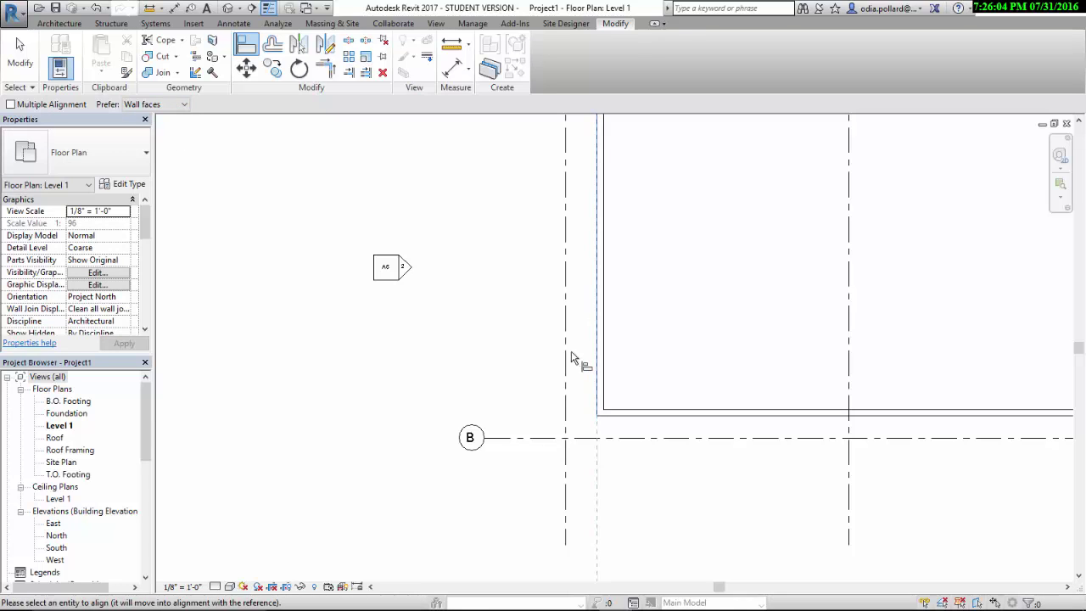
{"action": "left_click", "coordinate": [566, 357]}
{"action": "scroll", "coordinate": [650, 443], "scroll_direction": "down", "scroll_amount": 4}
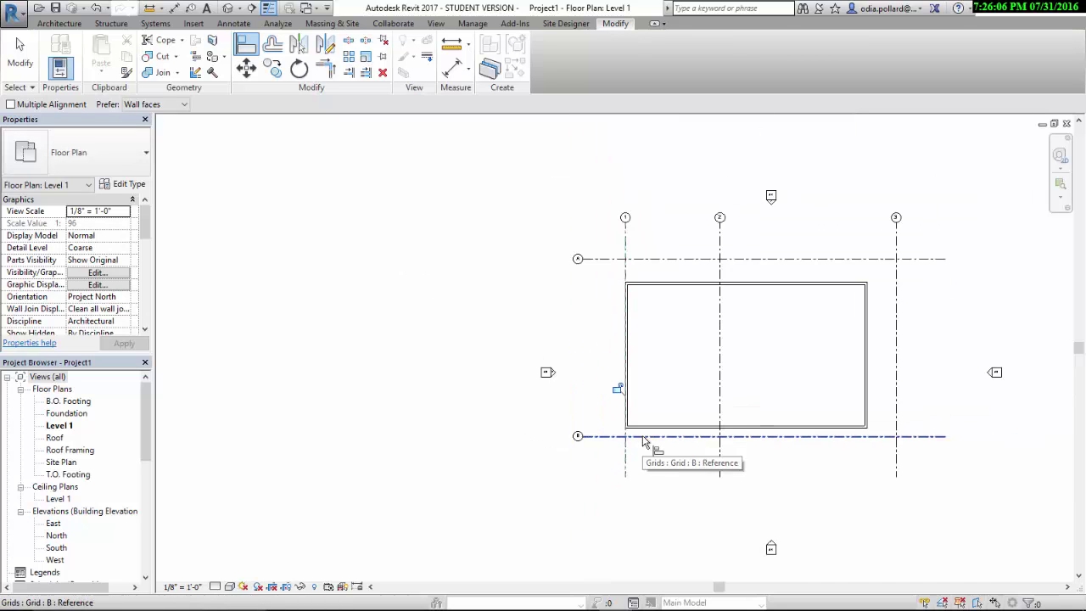
{"action": "scroll", "coordinate": [643, 441], "scroll_direction": "up", "scroll_amount": 1}
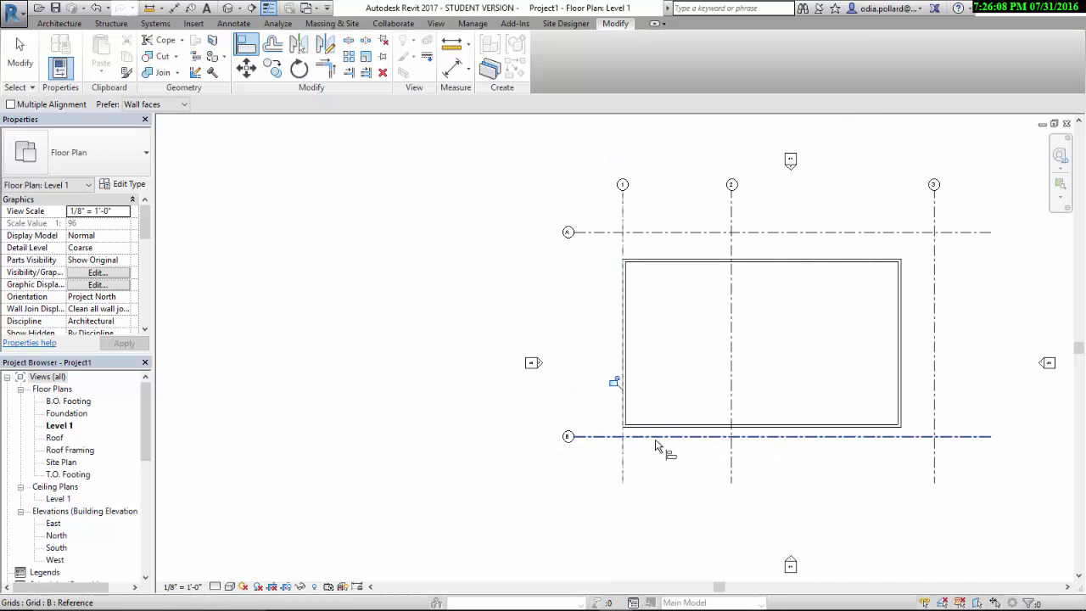
{"action": "scroll", "coordinate": [658, 443], "scroll_direction": "up", "scroll_amount": 1}
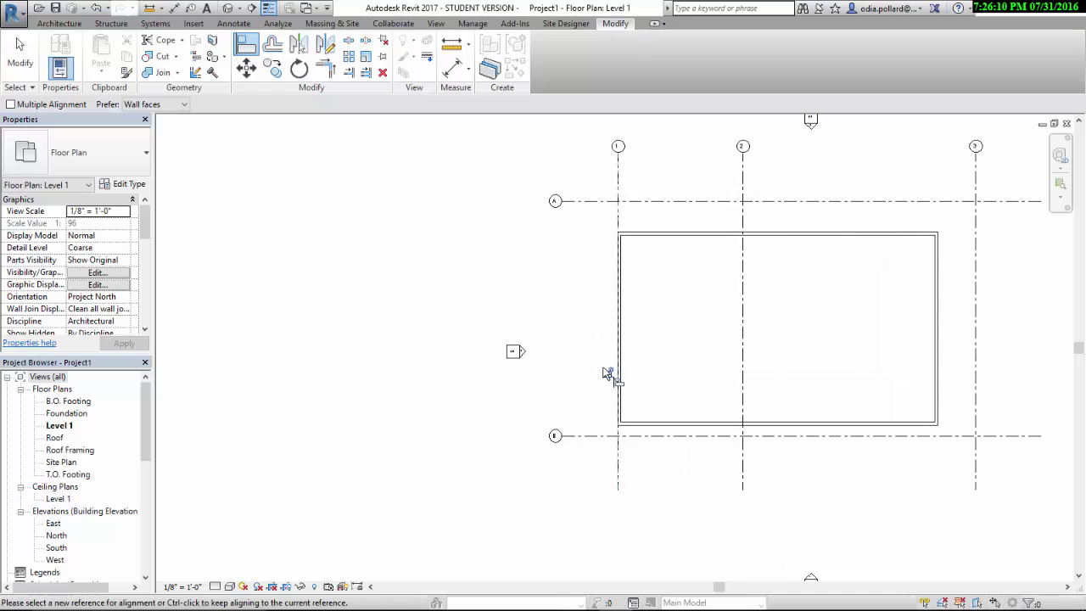
{"action": "left_click", "coordinate": [605, 370]}
{"action": "scroll", "coordinate": [785, 375], "scroll_direction": "down", "scroll_amount": 3}
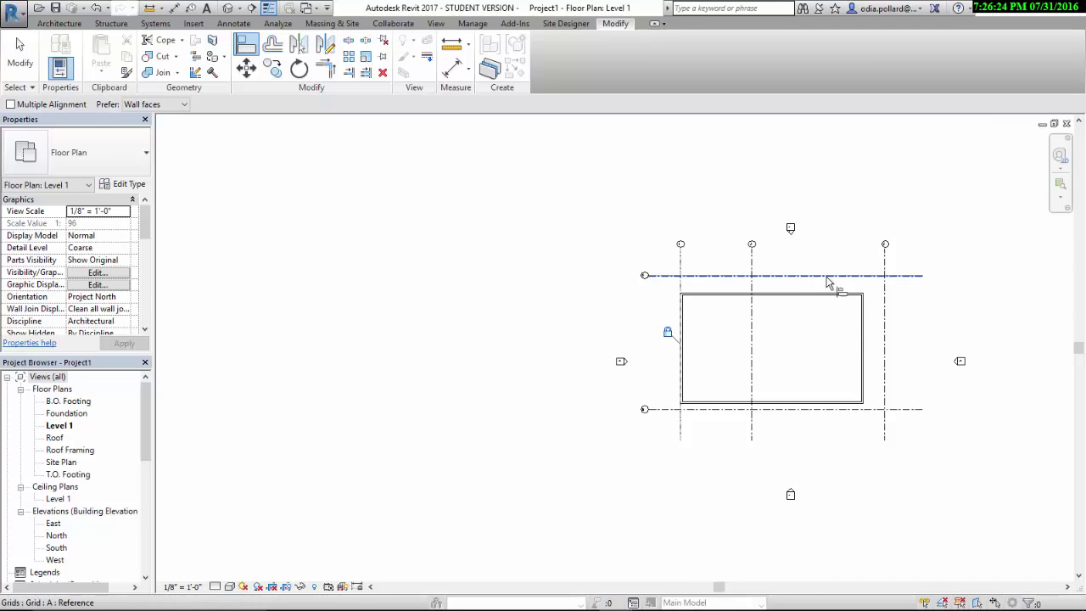
- Align grid 3 to the outer face of the east wall and lock it there
{"action": "scroll", "coordinate": [866, 331], "scroll_direction": "up", "scroll_amount": 2}
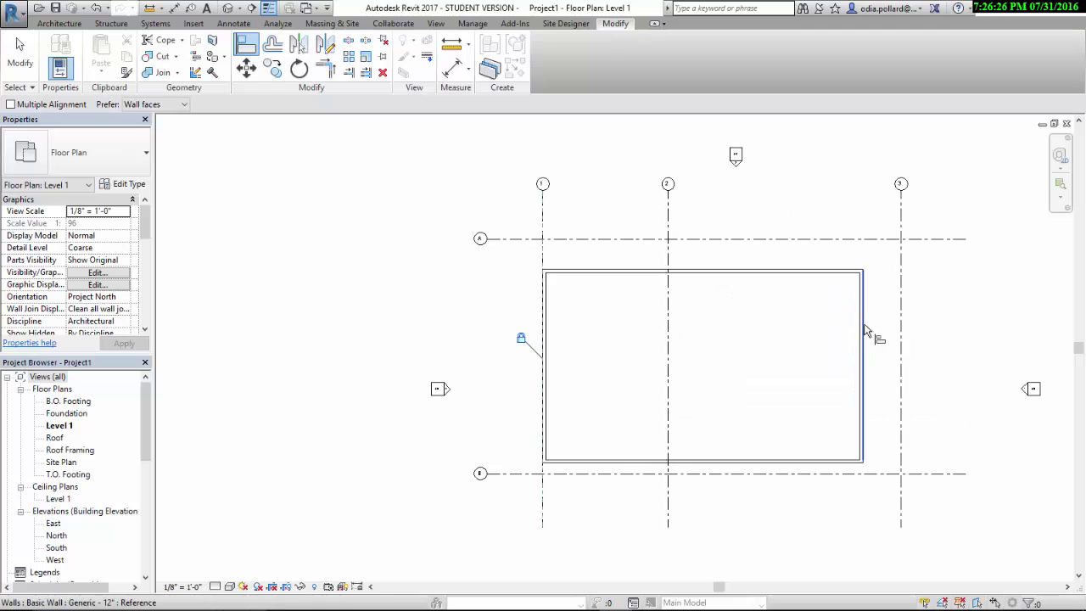
{"action": "left_click", "coordinate": [865, 331]}
{"action": "left_click", "coordinate": [901, 332]}
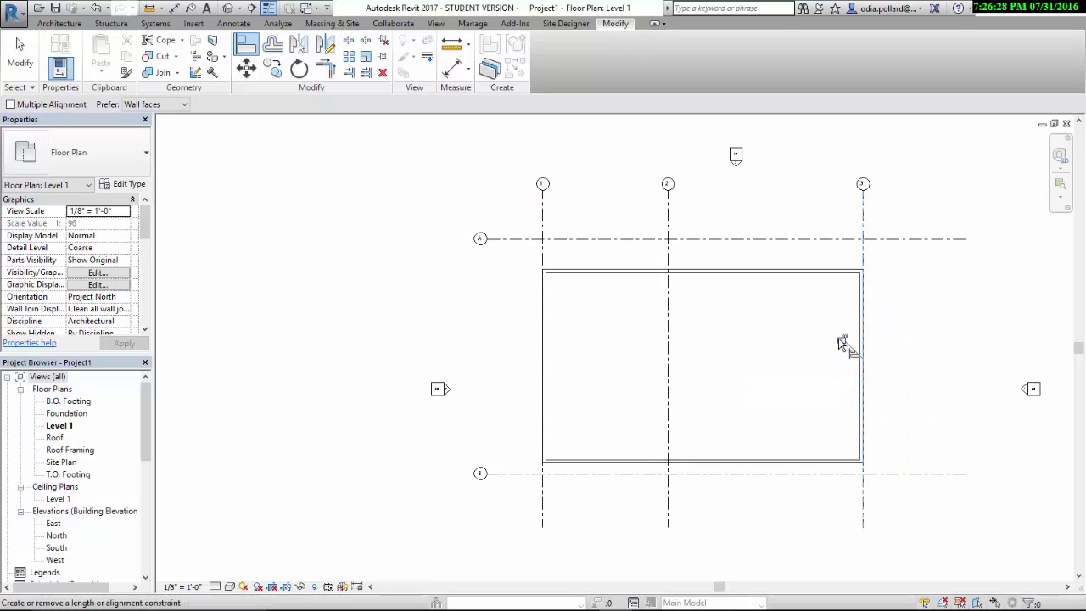
- Align grid B to the outer face of the south wall and lock the alignment
{"action": "left_click", "coordinate": [798, 464]}
{"action": "left_click", "coordinate": [709, 473]}
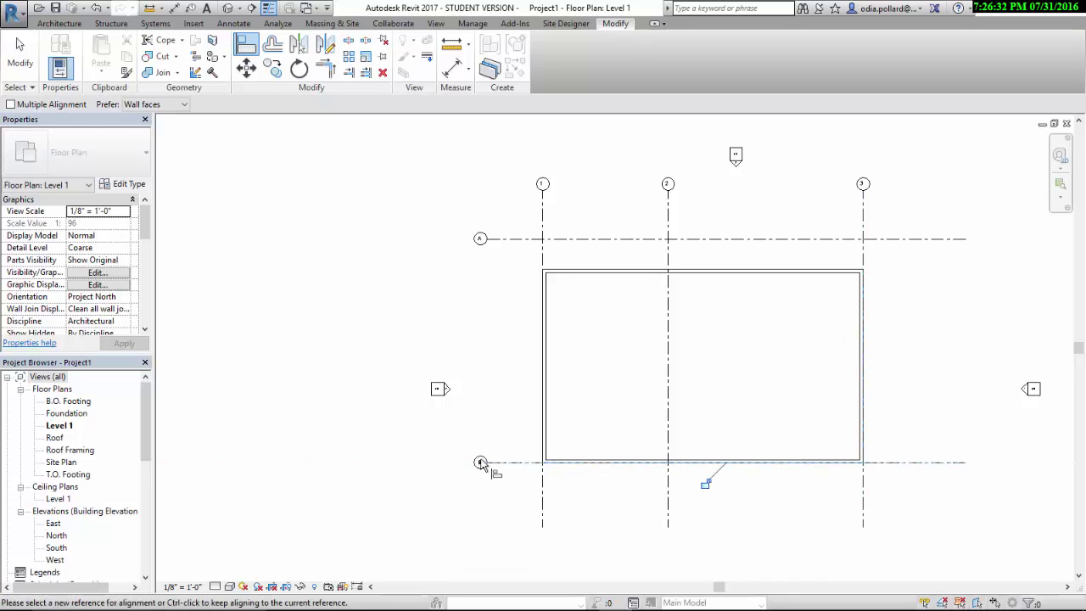
{"action": "left_click", "coordinate": [705, 483]}
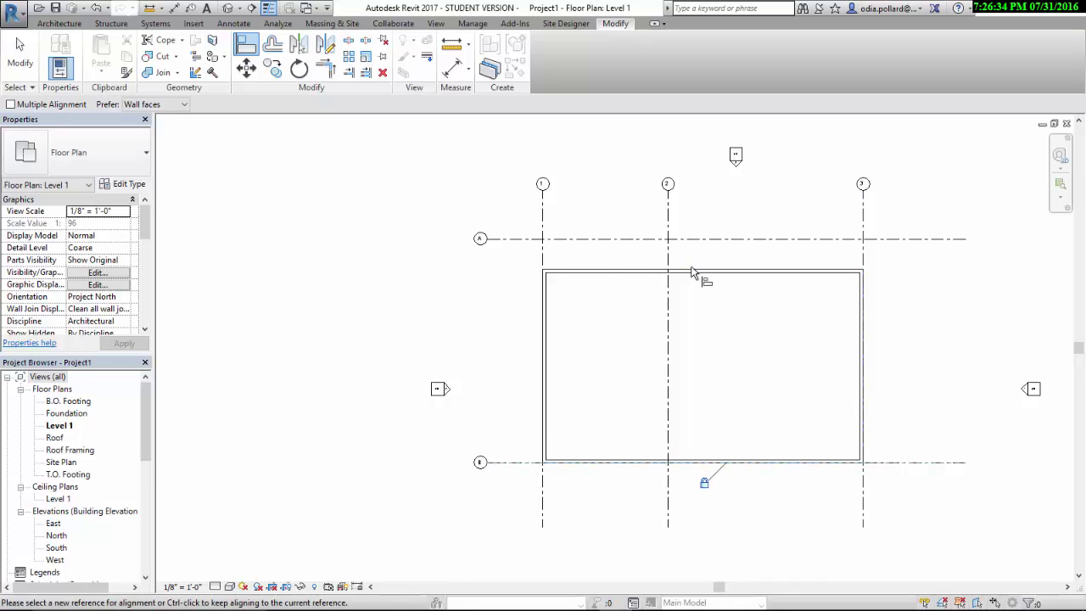
- Align grid A to the outer face of the north wall, lock the alignment and finish aligning
{"action": "left_click", "coordinate": [692, 272]}
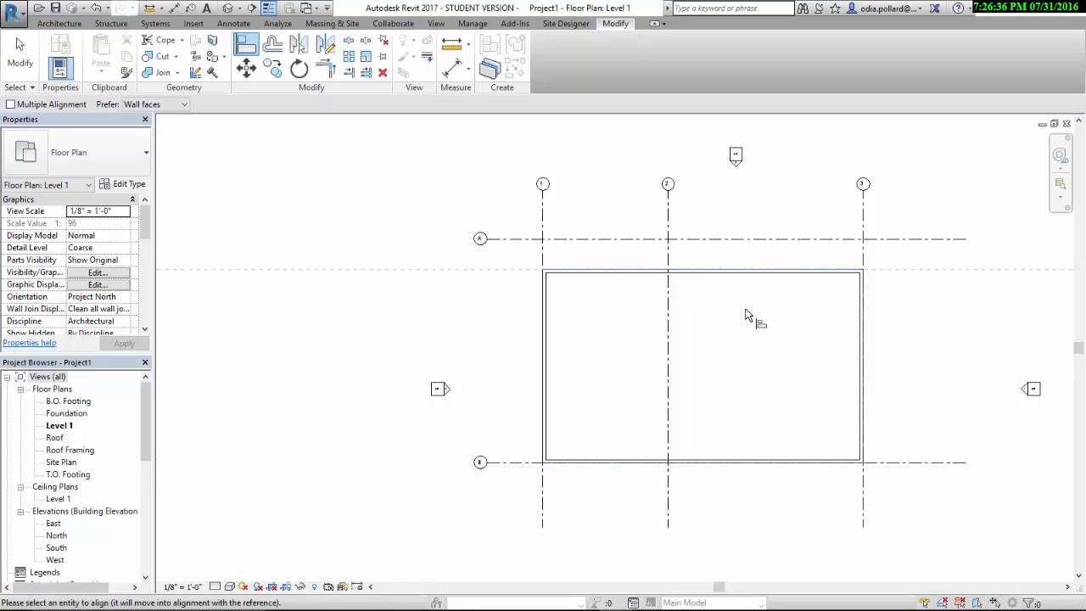
{"action": "scroll", "coordinate": [750, 310], "scroll_direction": "down", "scroll_amount": 3}
{"action": "scroll", "coordinate": [771, 311], "scroll_direction": "up", "scroll_amount": 1}
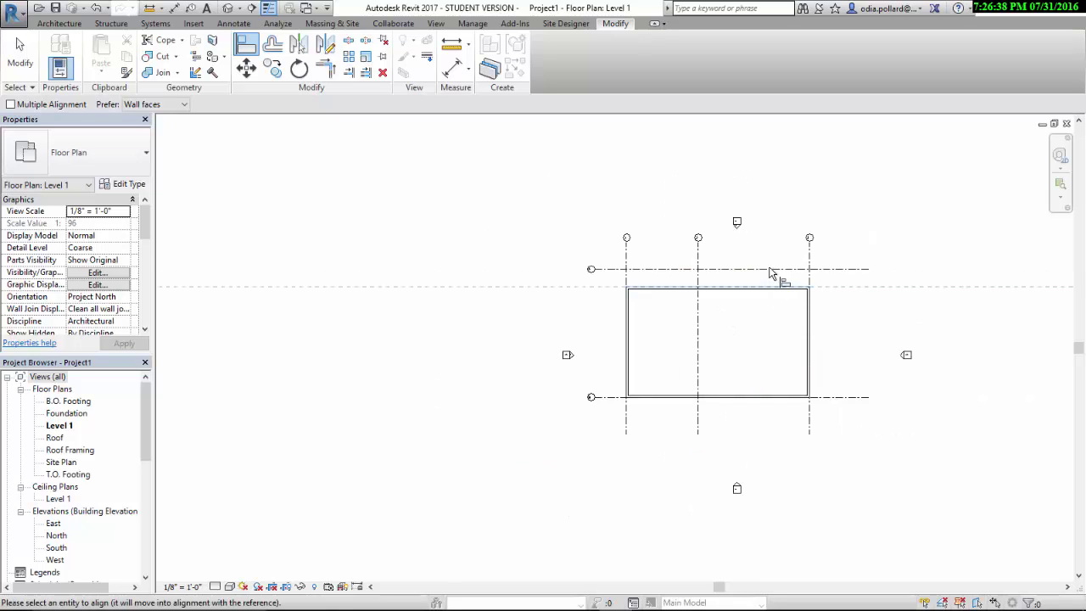
{"action": "left_click", "coordinate": [751, 269]}
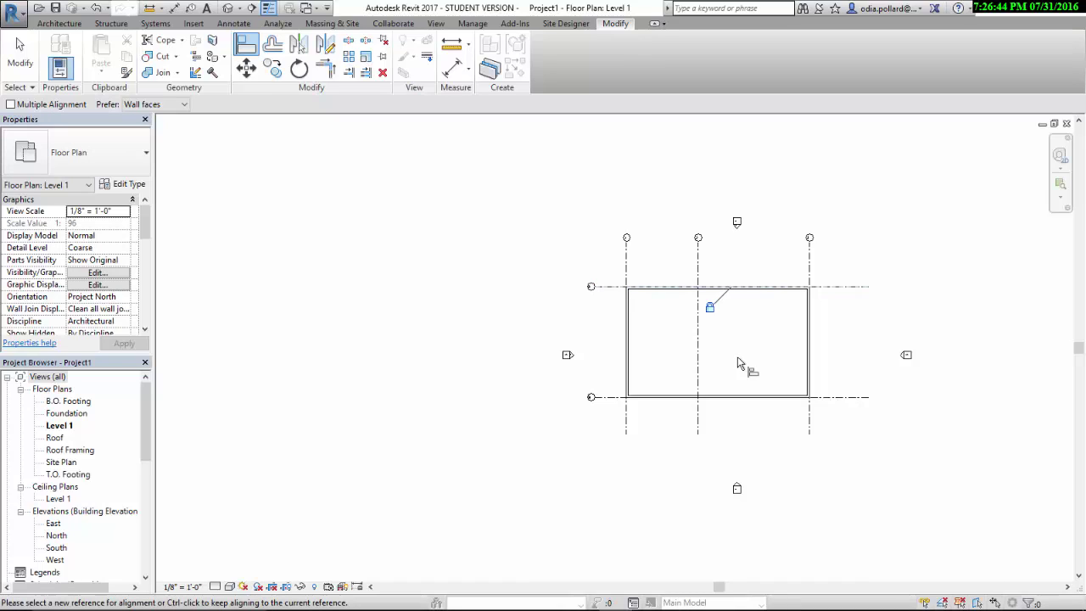
{"action": "left_click", "coordinate": [19, 53]}
- Place one continuous aligned dimension across grids 1, 2 and 3 north of the building and make its segments equal
{"action": "key", "text": "d"}
{"action": "key", "text": "i"}
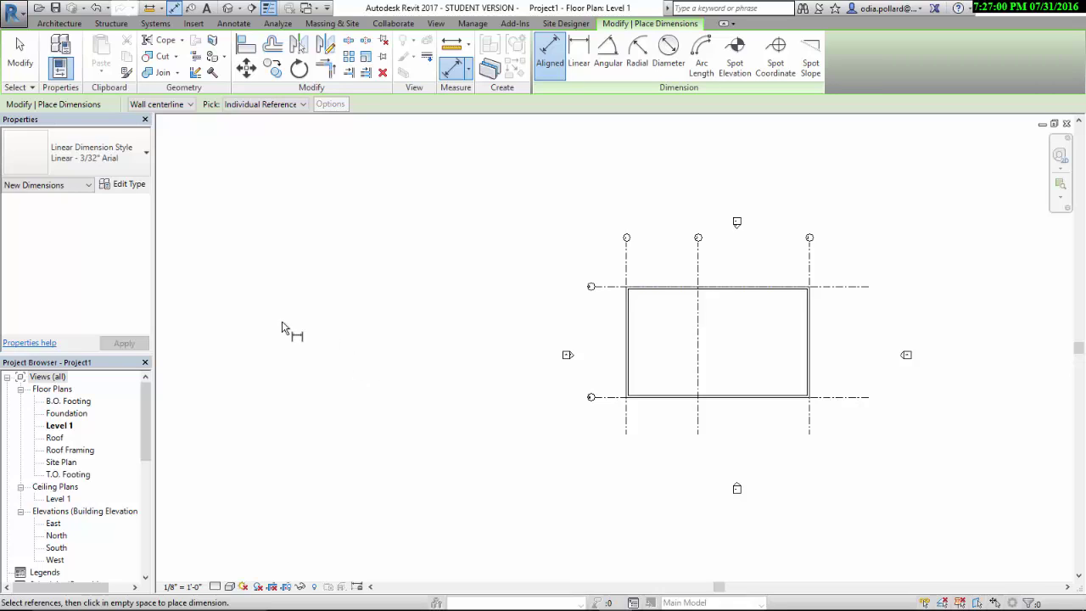
{"action": "left_click", "coordinate": [627, 283]}
{"action": "left_click", "coordinate": [697, 280]}
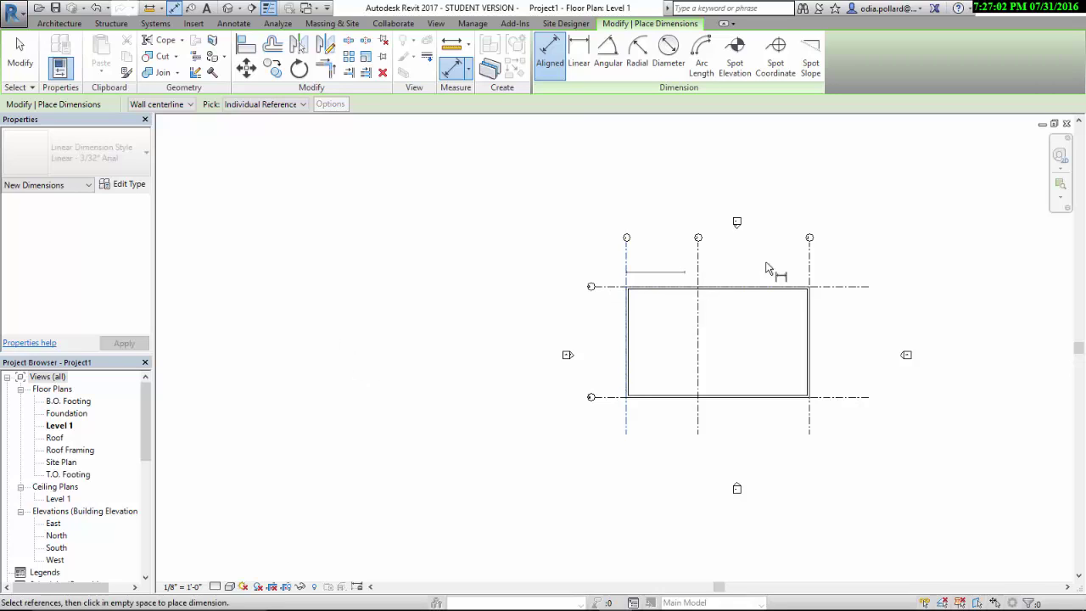
{"action": "left_click", "coordinate": [812, 276]}
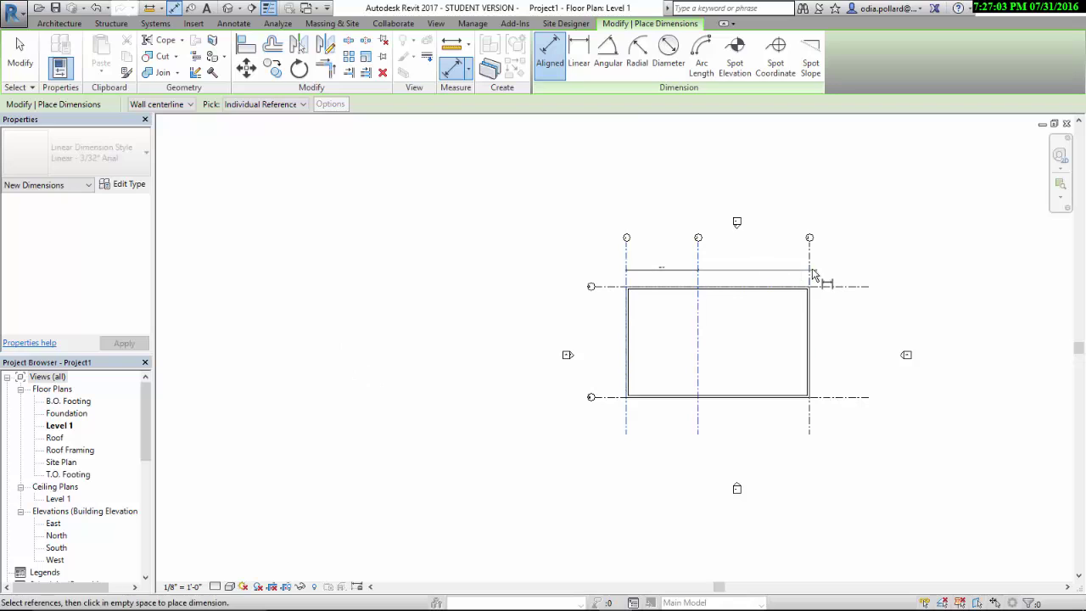
{"action": "left_click", "coordinate": [902, 269]}
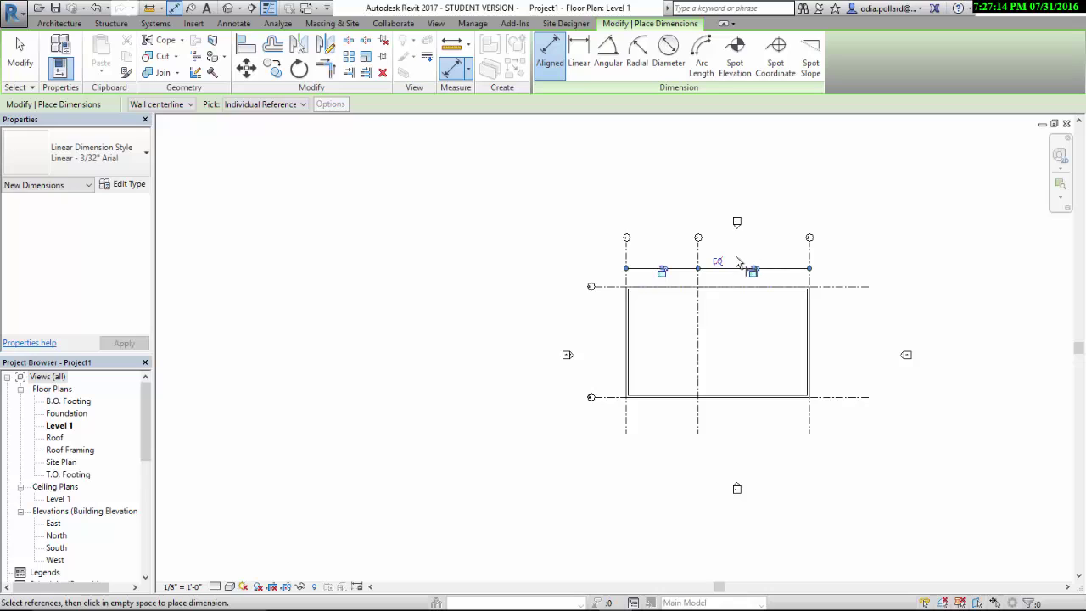
{"action": "left_click", "coordinate": [718, 261]}
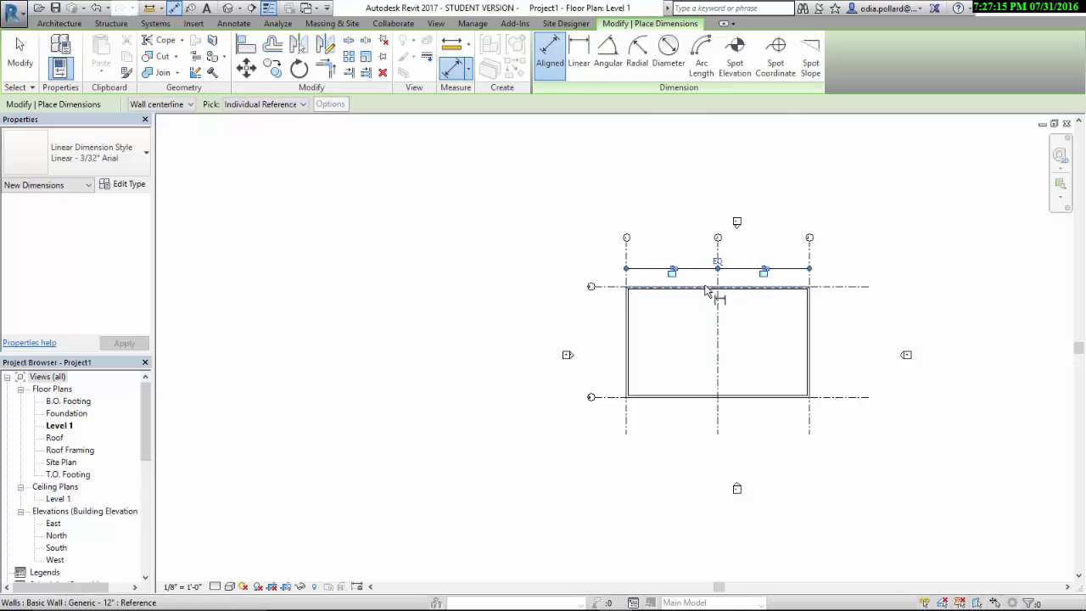
- Add an overall aligned dimension from grid 1 to grid 3 just above the equalized dimension string
{"action": "left_click", "coordinate": [625, 282]}
{"action": "left_click", "coordinate": [809, 268]}
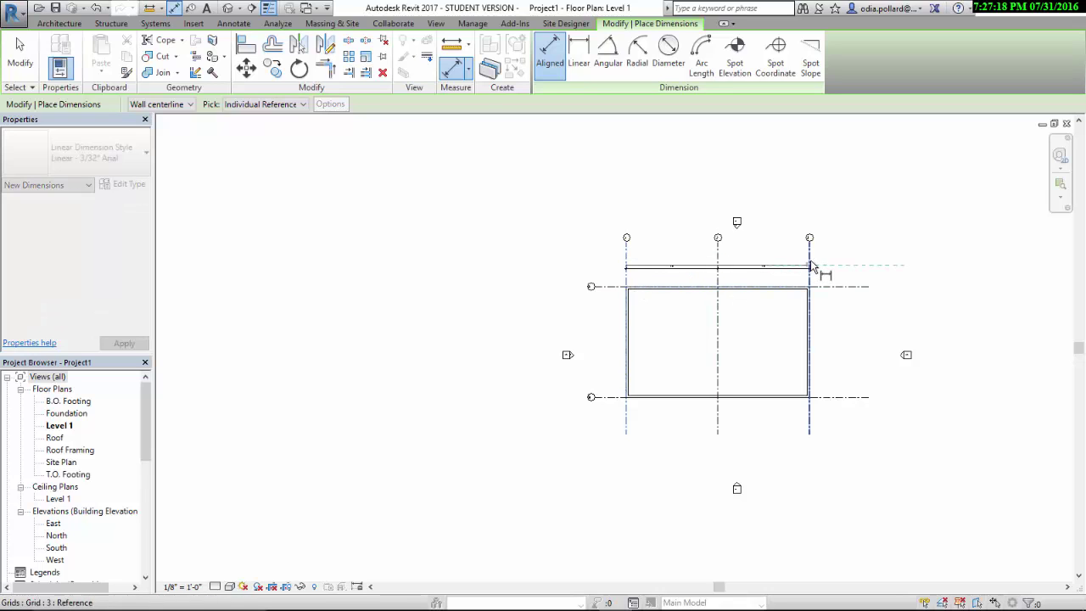
{"action": "left_click", "coordinate": [906, 264]}
{"action": "scroll", "coordinate": [733, 265], "scroll_direction": "up", "scroll_amount": 3}
{"action": "scroll", "coordinate": [700, 261], "scroll_direction": "up", "scroll_amount": 8}
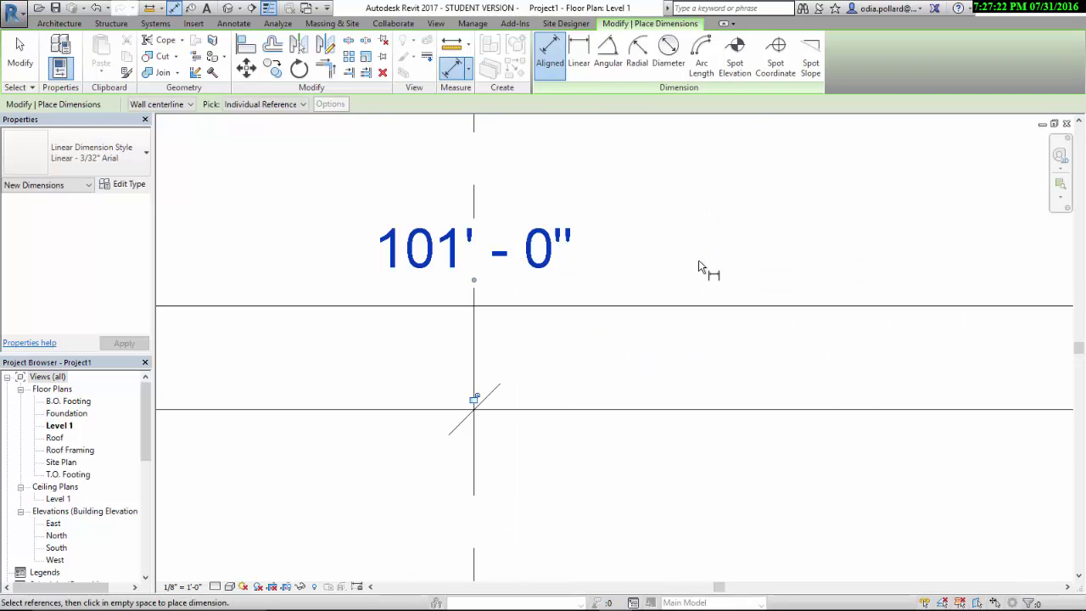
{"action": "scroll", "coordinate": [699, 262], "scroll_direction": "down", "scroll_amount": 6}
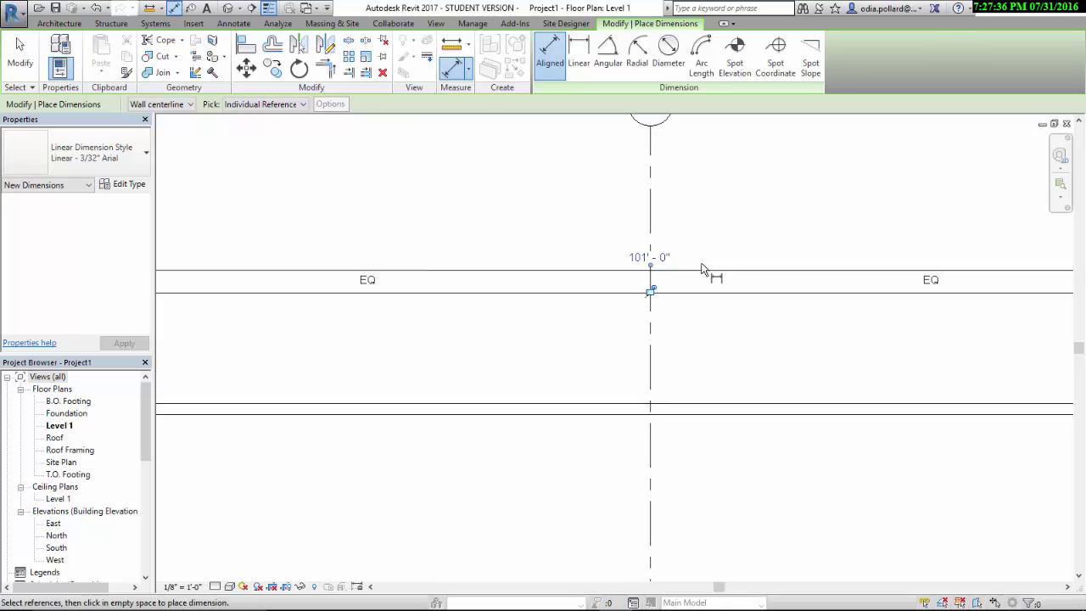
{"action": "left_click", "coordinate": [707, 272]}
{"action": "key", "text": "Escape"}
{"action": "key", "text": "Escape"}
{"action": "scroll", "coordinate": [704, 271], "scroll_direction": "down", "scroll_amount": 3}
{"action": "scroll", "coordinate": [1072, 274], "scroll_direction": "up", "scroll_amount": 1}
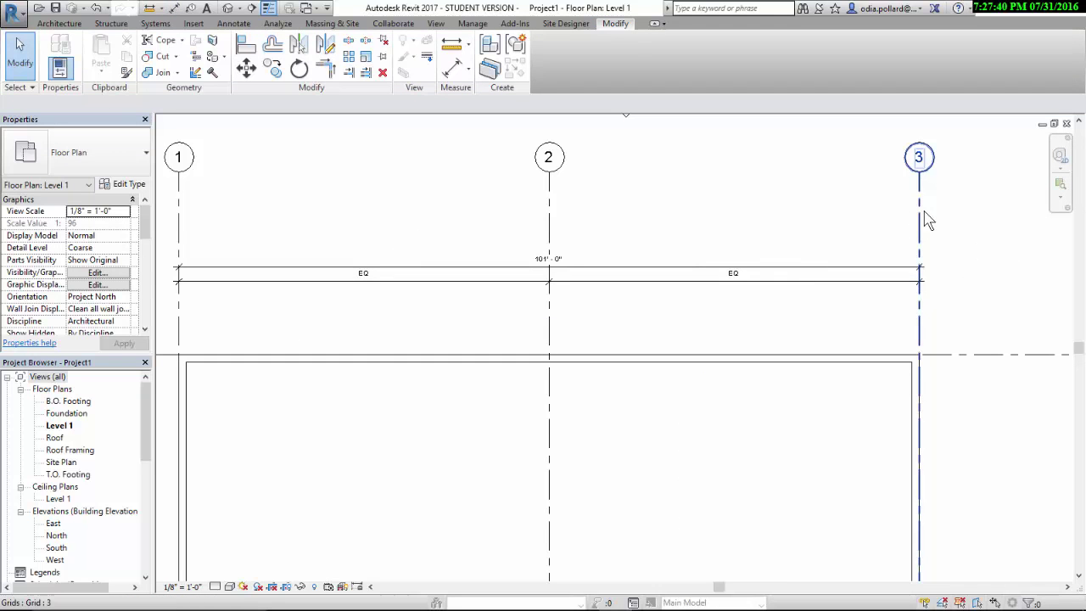
{"action": "left_click", "coordinate": [929, 220]}
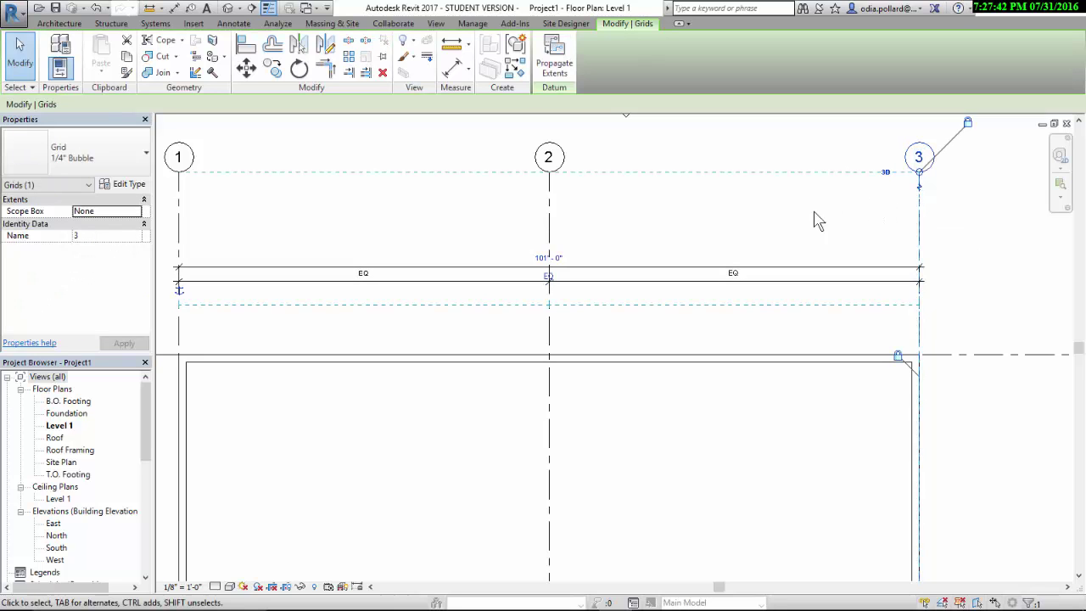
{"action": "left_click", "coordinate": [553, 257]}
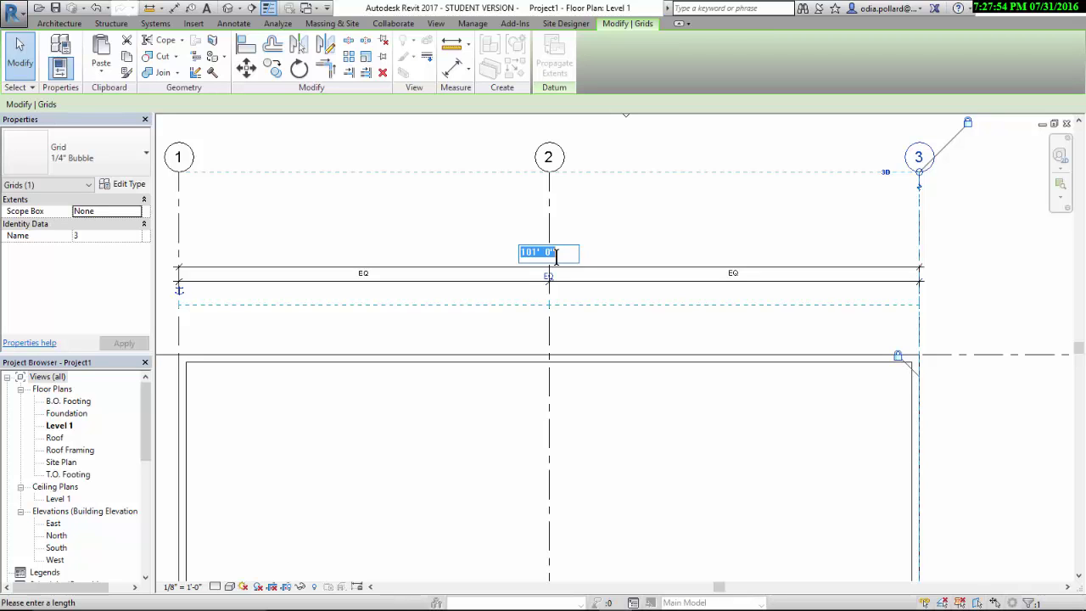
{"action": "scroll", "coordinate": [556, 257], "scroll_direction": "down", "scroll_amount": 3}
{"action": "key", "text": "Escape"}
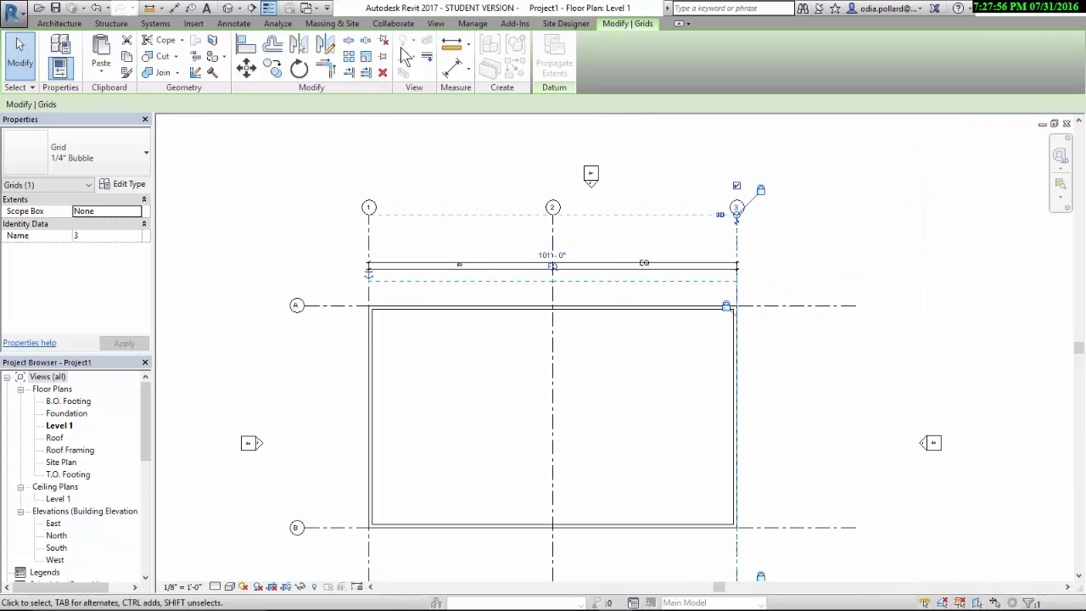
- Place an aligned dimension between grids A and B, just outside the west wall
{"action": "left_click", "coordinate": [451, 68]}
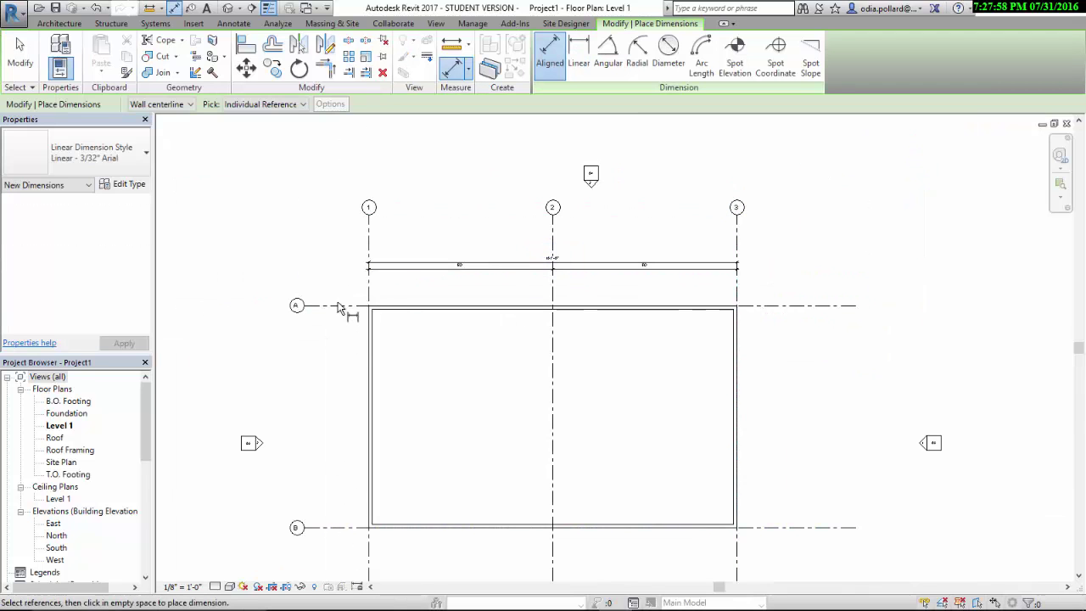
{"action": "left_click", "coordinate": [337, 306]}
{"action": "left_click", "coordinate": [343, 527]}
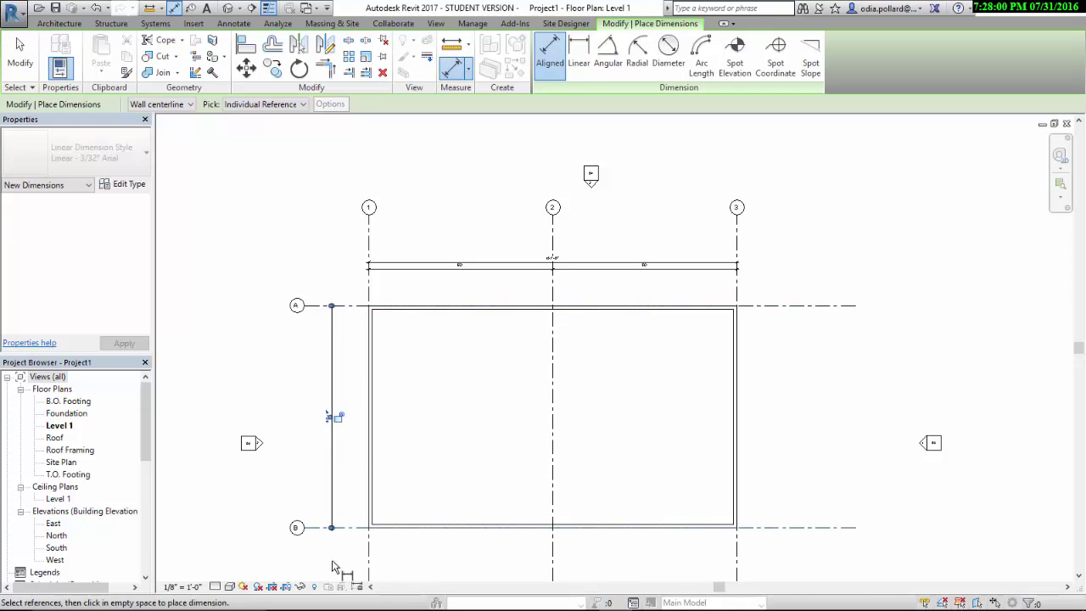
{"action": "left_click", "coordinate": [332, 567]}
{"action": "scroll", "coordinate": [338, 467], "scroll_direction": "up", "scroll_amount": 5}
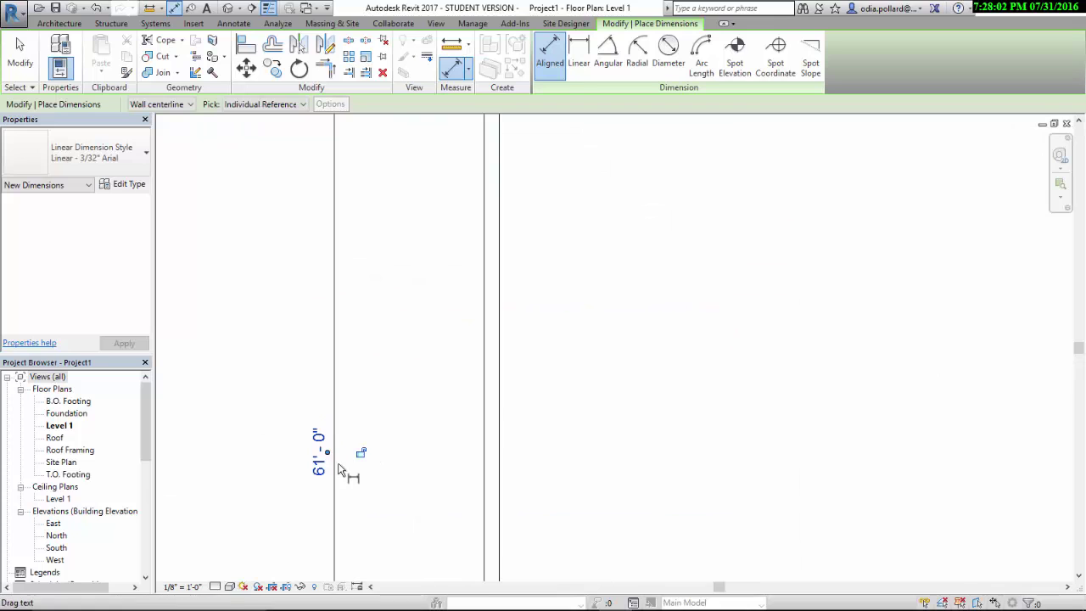
{"action": "scroll", "coordinate": [338, 469], "scroll_direction": "down", "scroll_amount": 5}
{"action": "key", "text": "Escape"}
{"action": "key", "text": "Escape"}
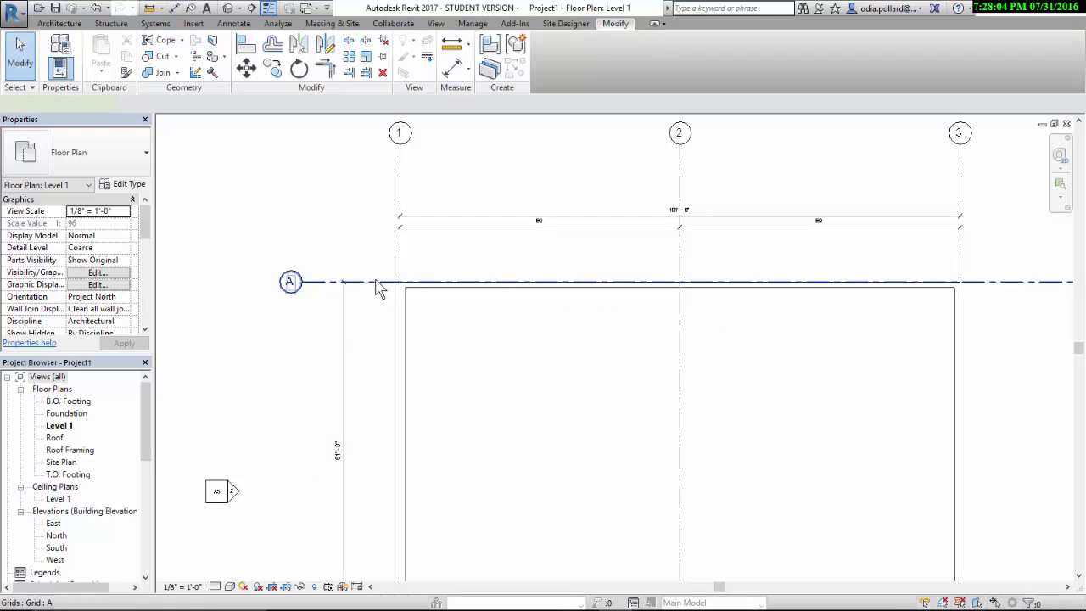
- Move grid A by setting its dimensioned distance from grid B to 68'
{"action": "left_click", "coordinate": [378, 288]}
{"action": "scroll", "coordinate": [333, 441], "scroll_direction": "up", "scroll_amount": 4}
{"action": "left_click", "coordinate": [352, 438]}
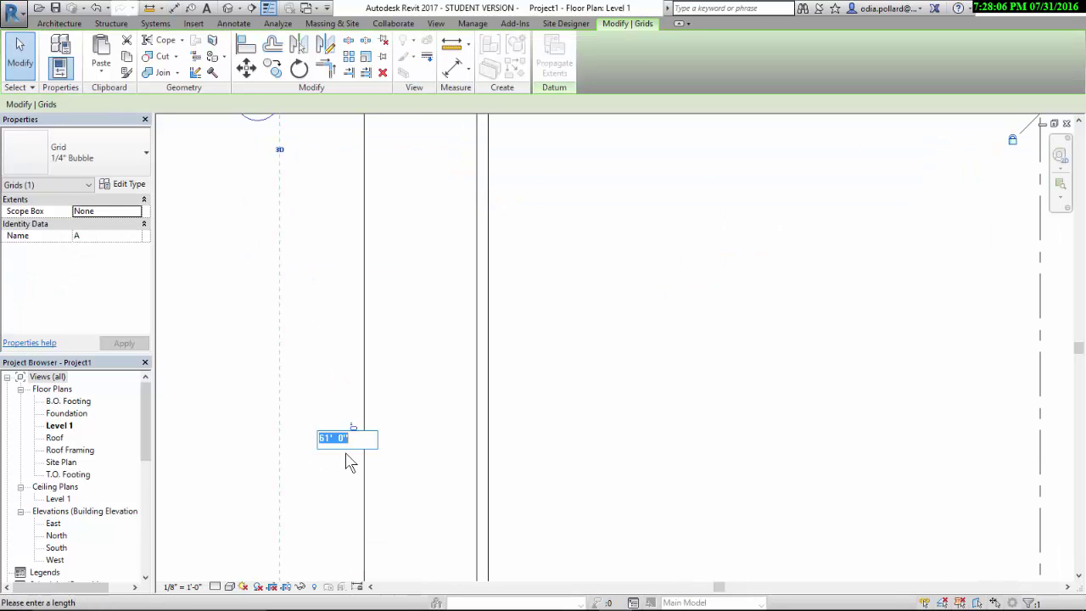
{"action": "type", "text": "68"}
{"action": "key", "text": "Return"}
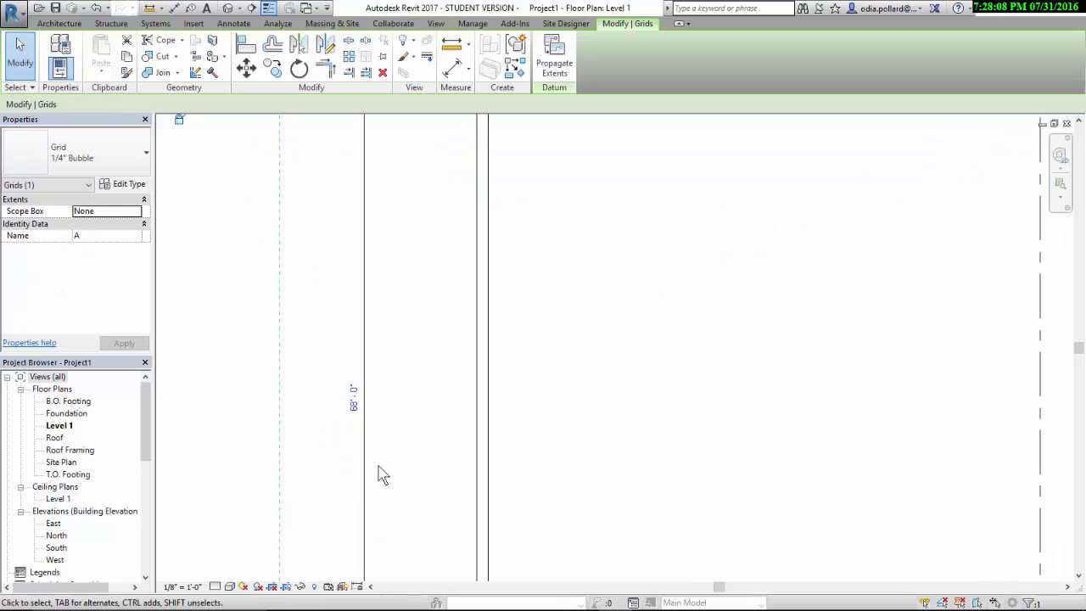
{"action": "scroll", "coordinate": [463, 419], "scroll_direction": "down", "scroll_amount": 4}
{"action": "scroll", "coordinate": [447, 422], "scroll_direction": "up", "scroll_amount": 7}
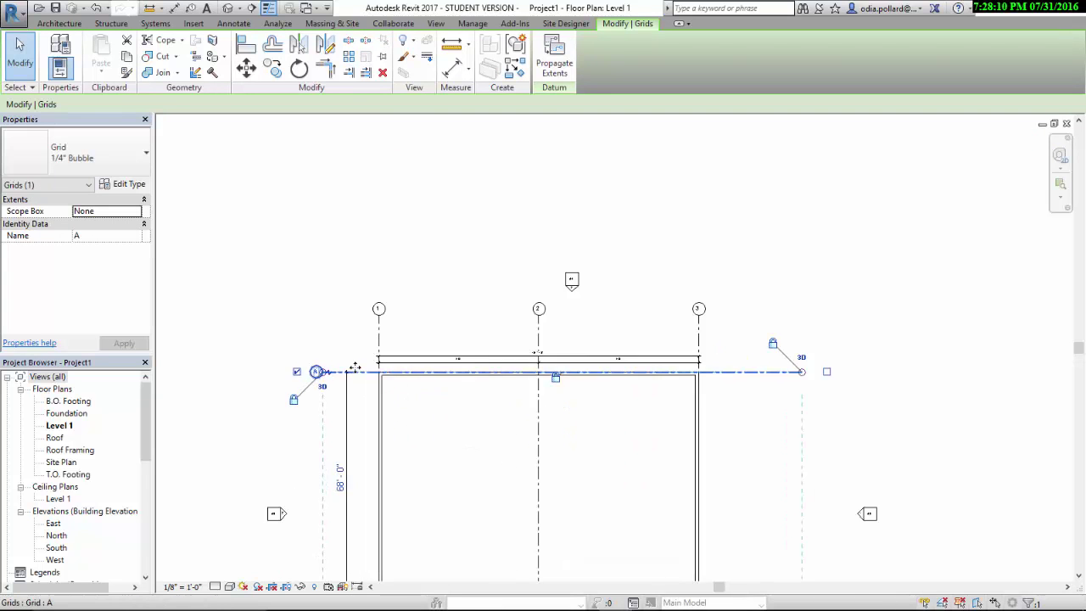
{"action": "scroll", "coordinate": [387, 382], "scroll_direction": "down", "scroll_amount": 2}
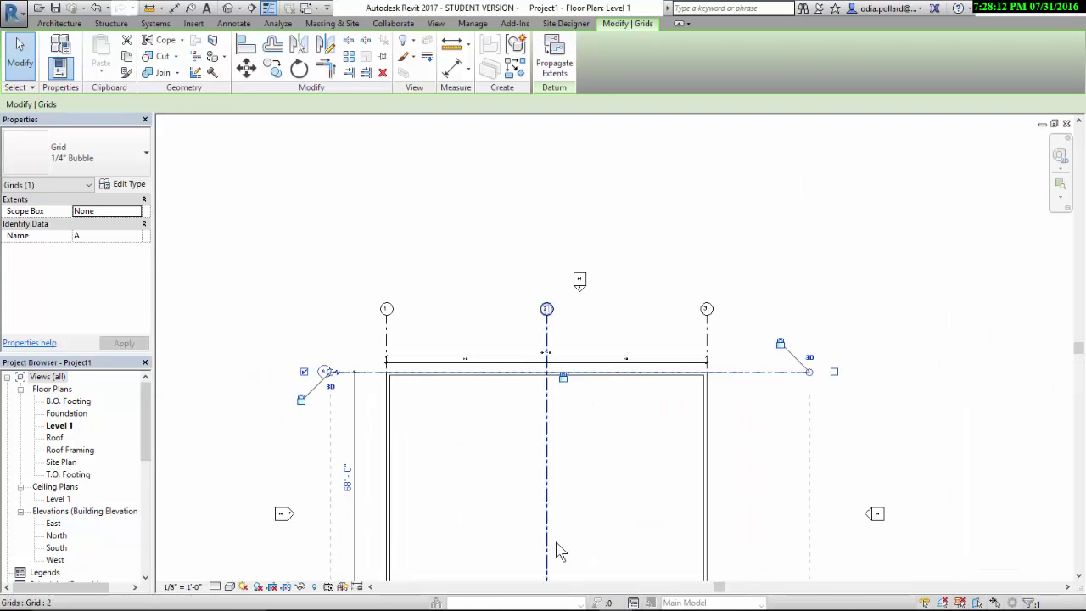
{"action": "scroll", "coordinate": [566, 505], "scroll_direction": "down", "scroll_amount": 4}
{"action": "scroll", "coordinate": [462, 437], "scroll_direction": "up", "scroll_amount": 5}
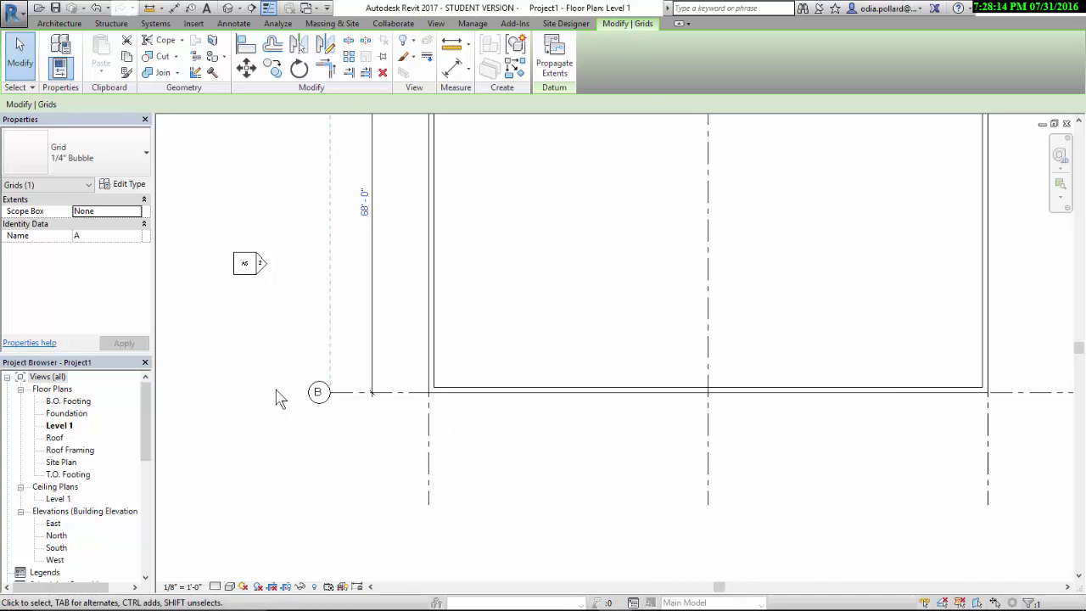
- Select the whole chain of four perimeter walls and change their type to Exterior - Brick on CMU
{"action": "left_click", "coordinate": [529, 427]}
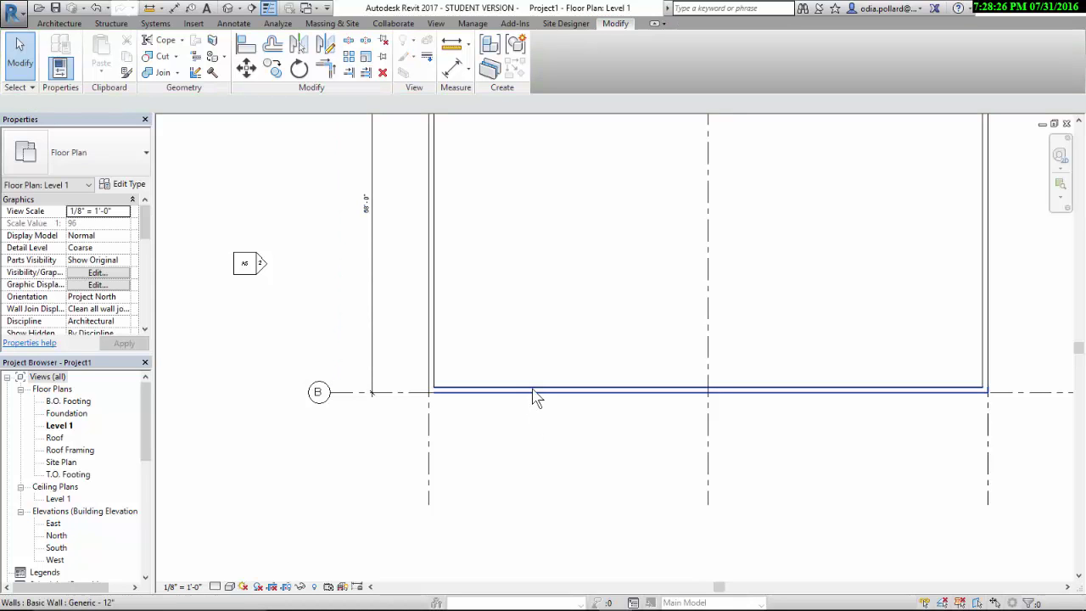
{"action": "key", "text": "Tab"}
{"action": "scroll", "coordinate": [533, 390], "scroll_direction": "down", "scroll_amount": 7}
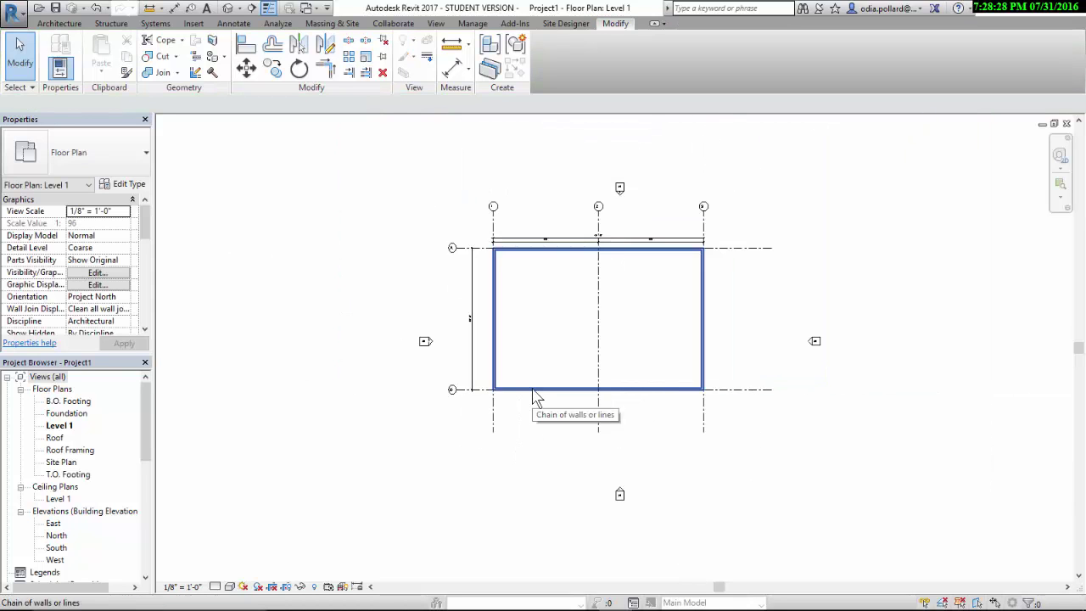
{"action": "scroll", "coordinate": [533, 390], "scroll_direction": "up", "scroll_amount": 4}
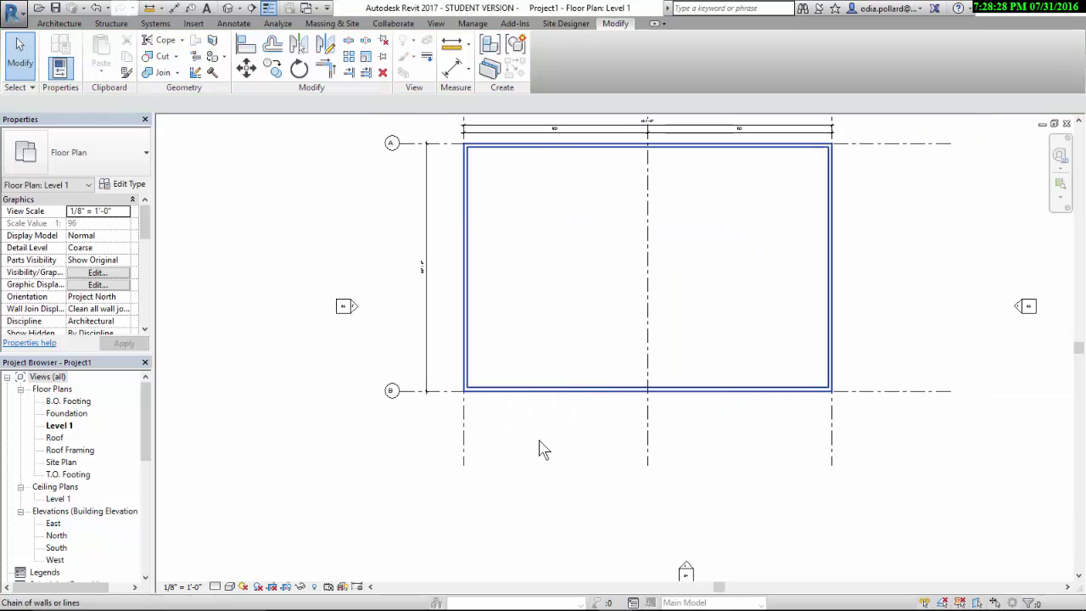
{"action": "key", "text": "Tab"}
{"action": "left_click", "coordinate": [558, 399]}
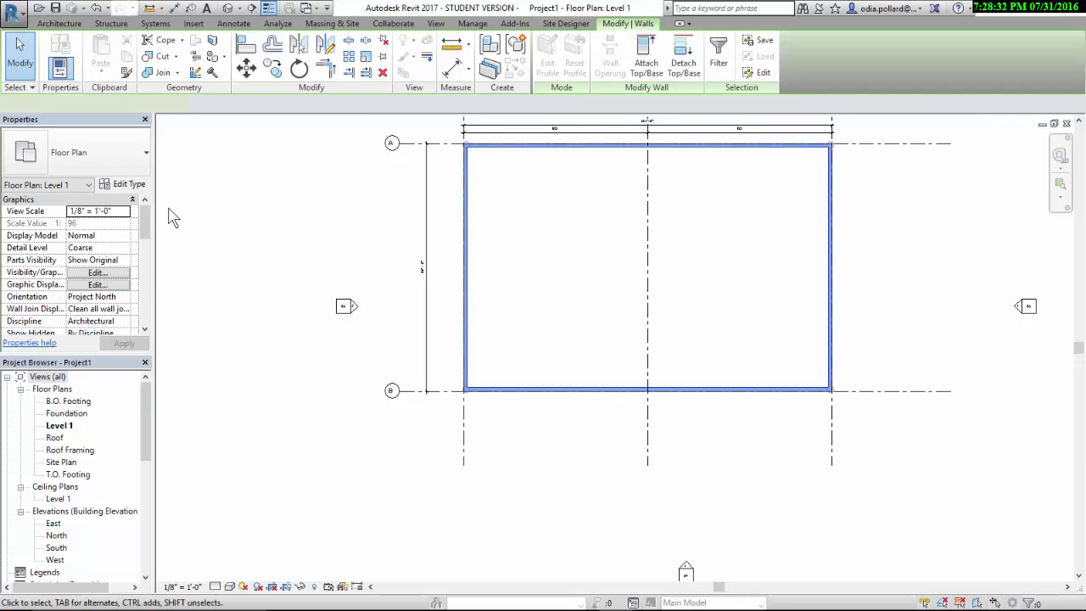
{"action": "left_click", "coordinate": [101, 168]}
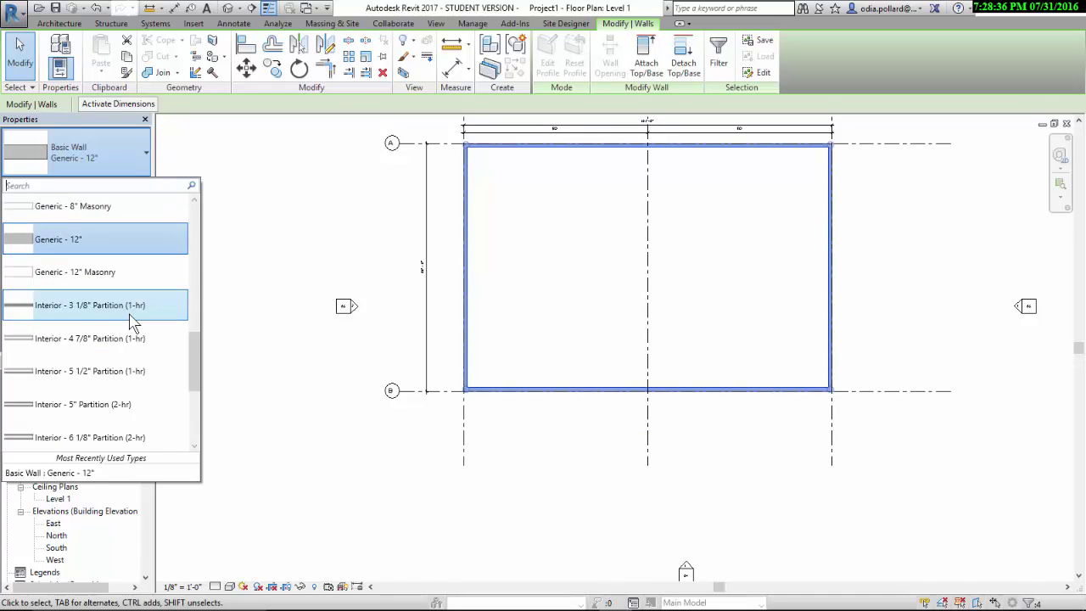
{"action": "scroll", "coordinate": [132, 321], "scroll_direction": "up", "scroll_amount": 5}
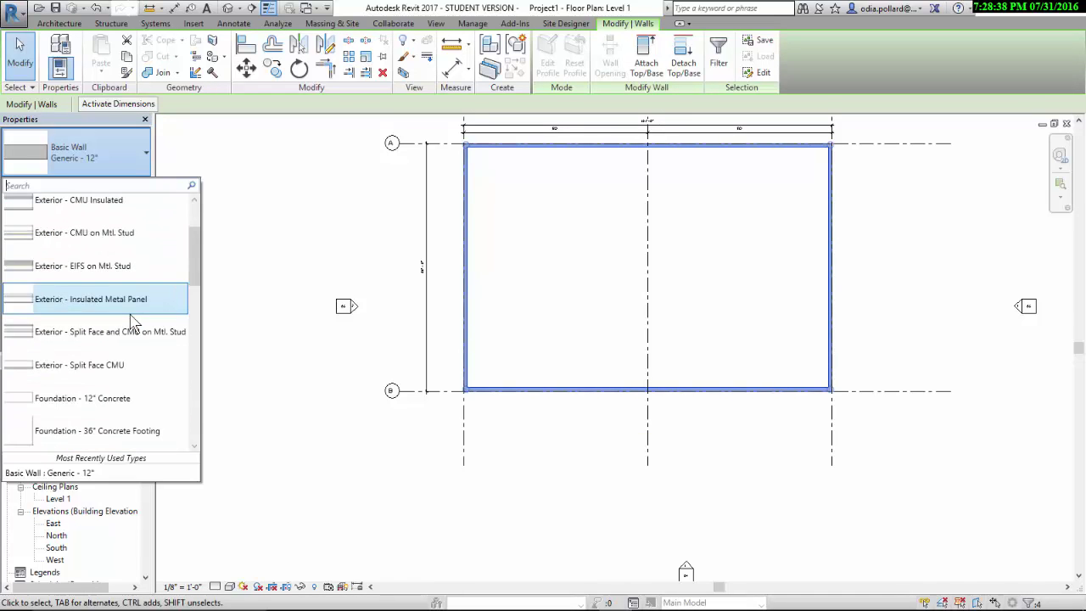
{"action": "scroll", "coordinate": [130, 315], "scroll_direction": "up", "scroll_amount": 2}
{"action": "left_click", "coordinate": [113, 230]}
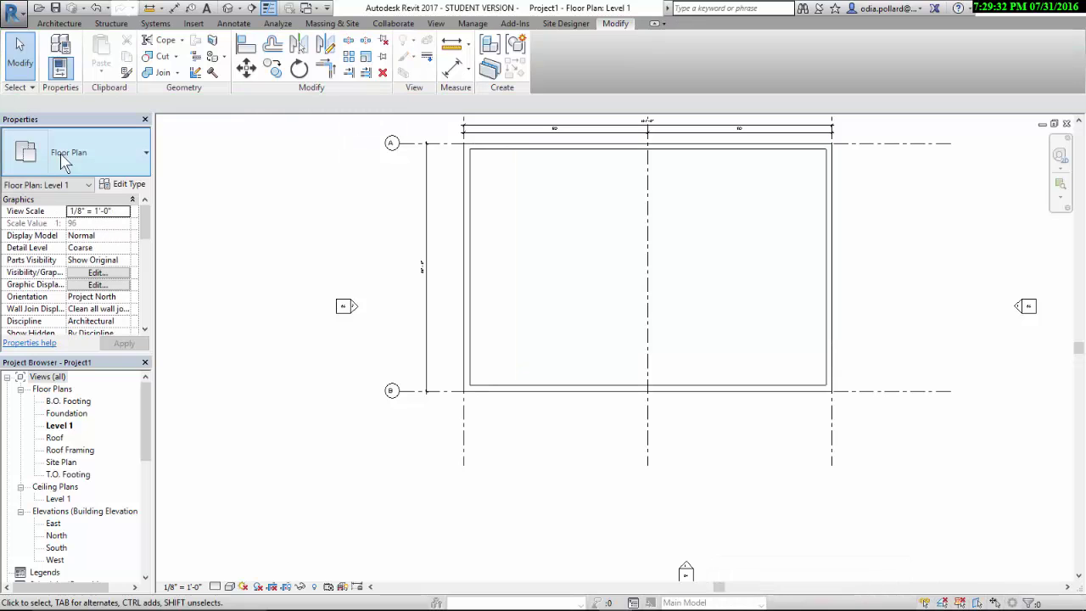
- Draw an Interior - 4 7/8" Partition (1-hr) wall straight across from the west to the east exterior wall, about 17'-6" south of the north wall
{"action": "left_click", "coordinate": [70, 23]}
{"action": "left_click", "coordinate": [55, 51]}
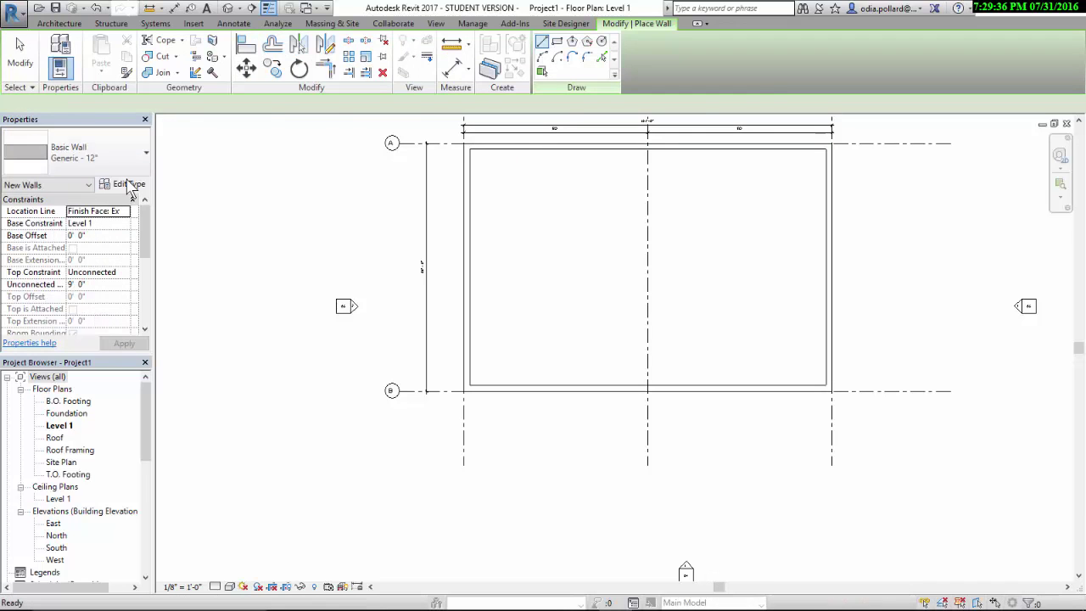
{"action": "left_click", "coordinate": [129, 166]}
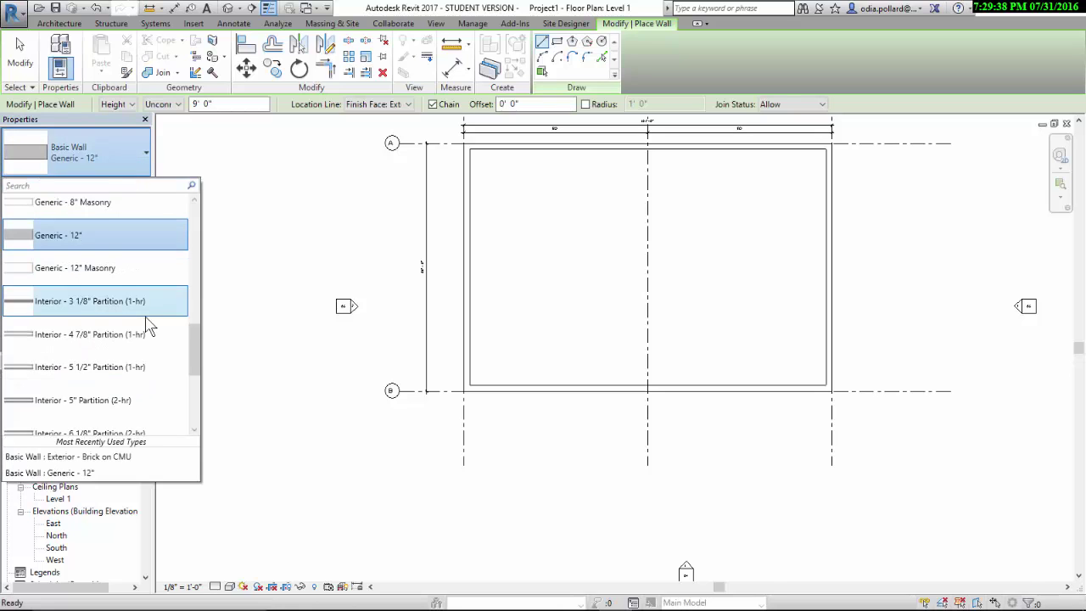
{"action": "left_click", "coordinate": [138, 336]}
{"action": "left_click", "coordinate": [463, 142]}
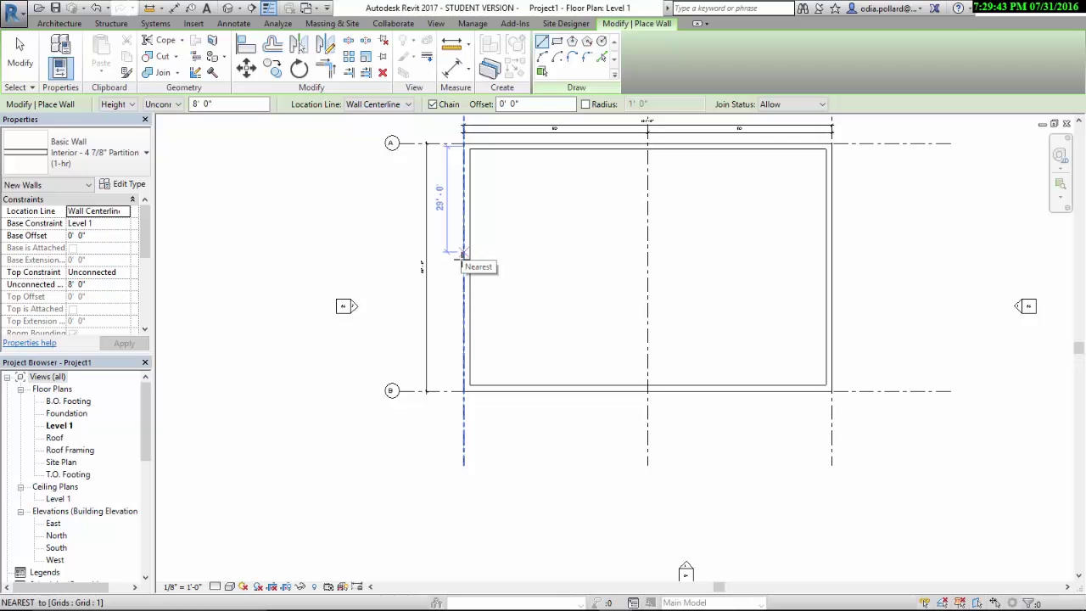
{"action": "left_click", "coordinate": [466, 209]}
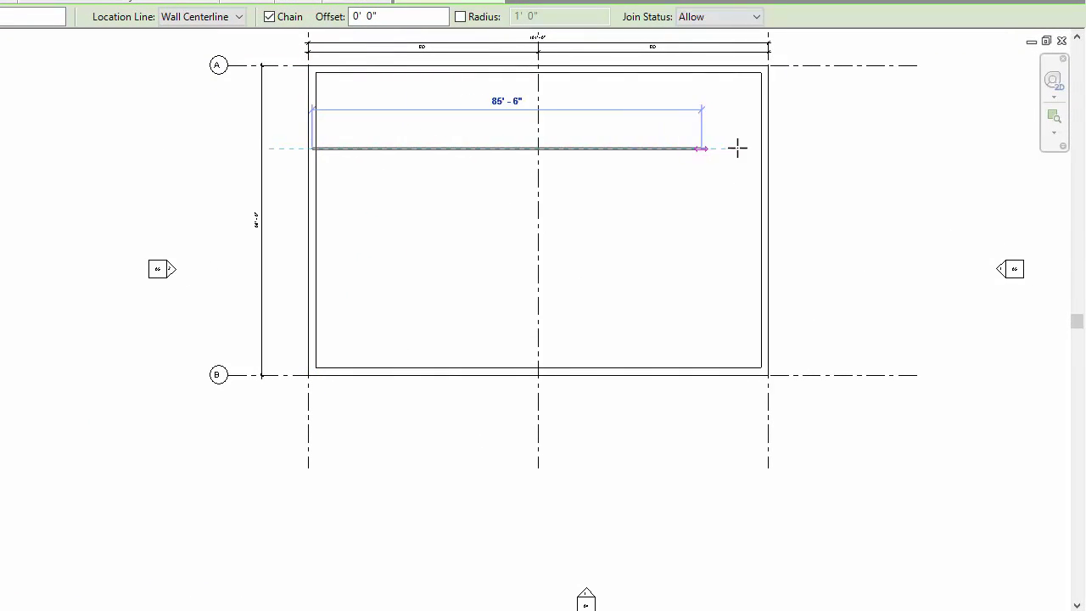
{"action": "left_click", "coordinate": [645, 151]}
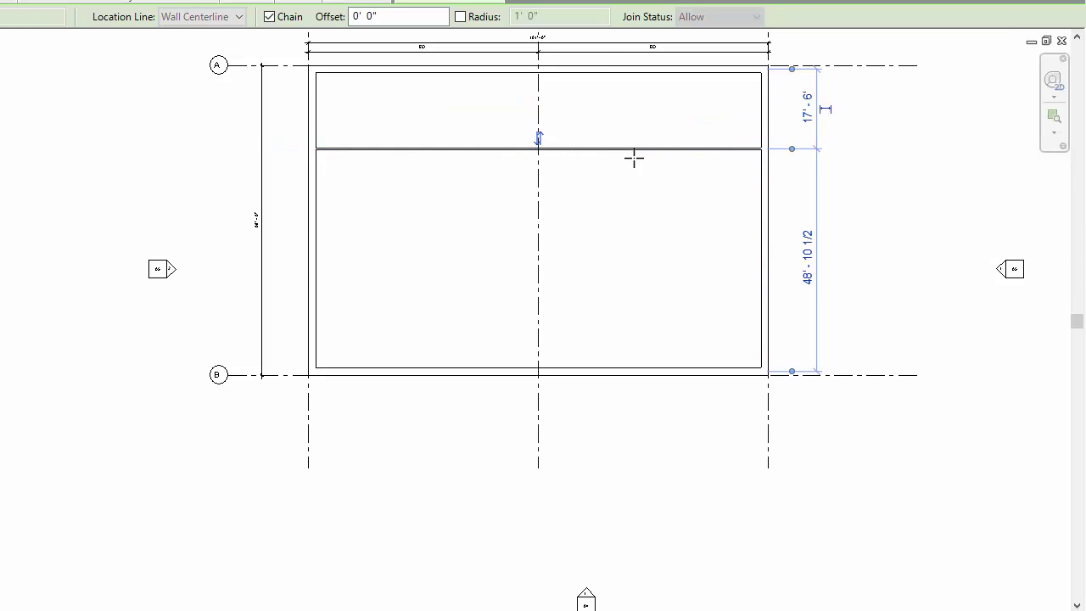
{"action": "key", "text": "Escape"}
{"action": "key", "text": "Escape"}
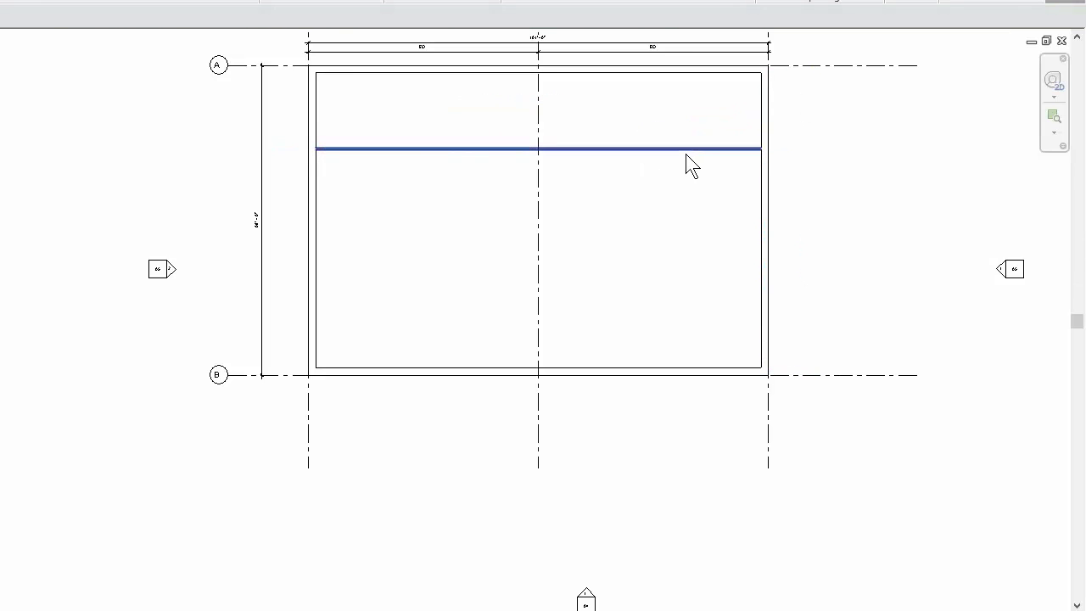
- Shift the horizontal partition's temporary dimension witness lines to the north wall's interior face and the partition's north face
{"action": "left_click", "coordinate": [691, 155]}
{"action": "scroll", "coordinate": [789, 115], "scroll_direction": "up", "scroll_amount": 3}
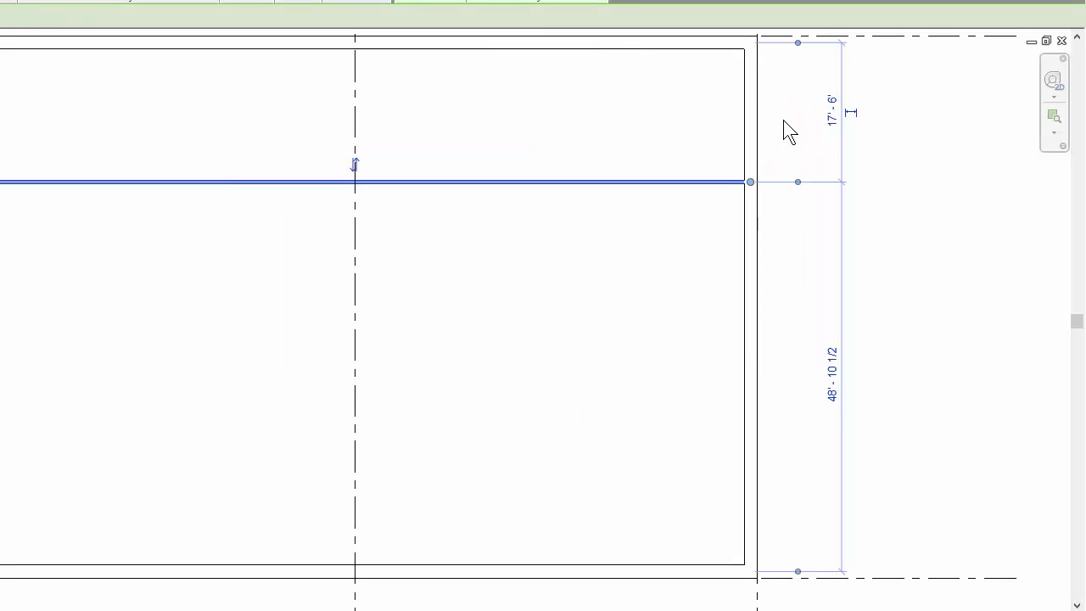
{"action": "scroll", "coordinate": [785, 122], "scroll_direction": "up", "scroll_amount": 1}
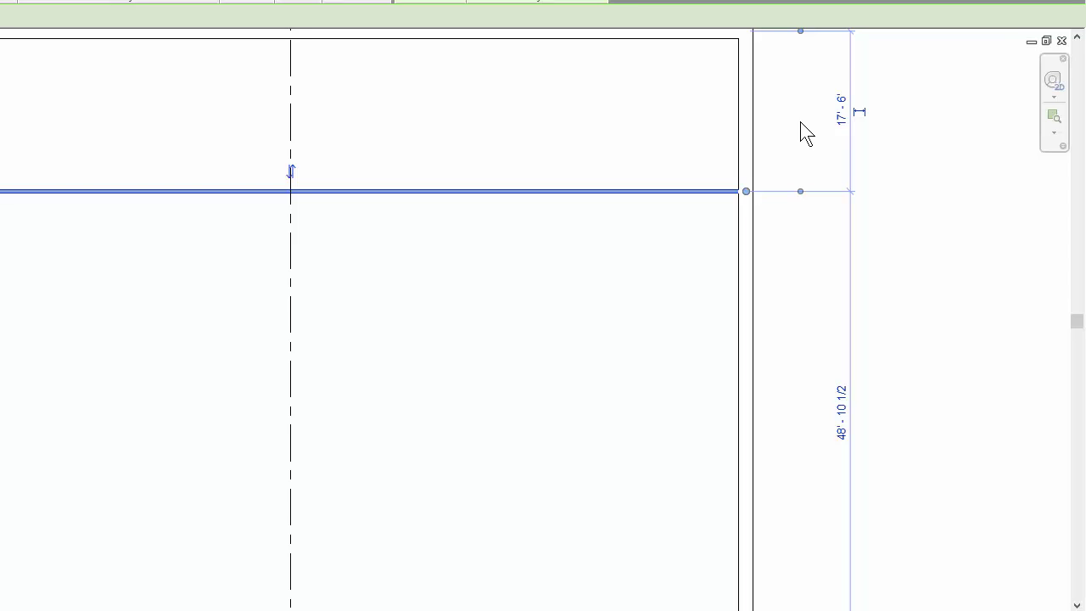
{"action": "scroll", "coordinate": [806, 134], "scroll_direction": "down", "scroll_amount": 2}
{"action": "left_click", "coordinate": [800, 50]}
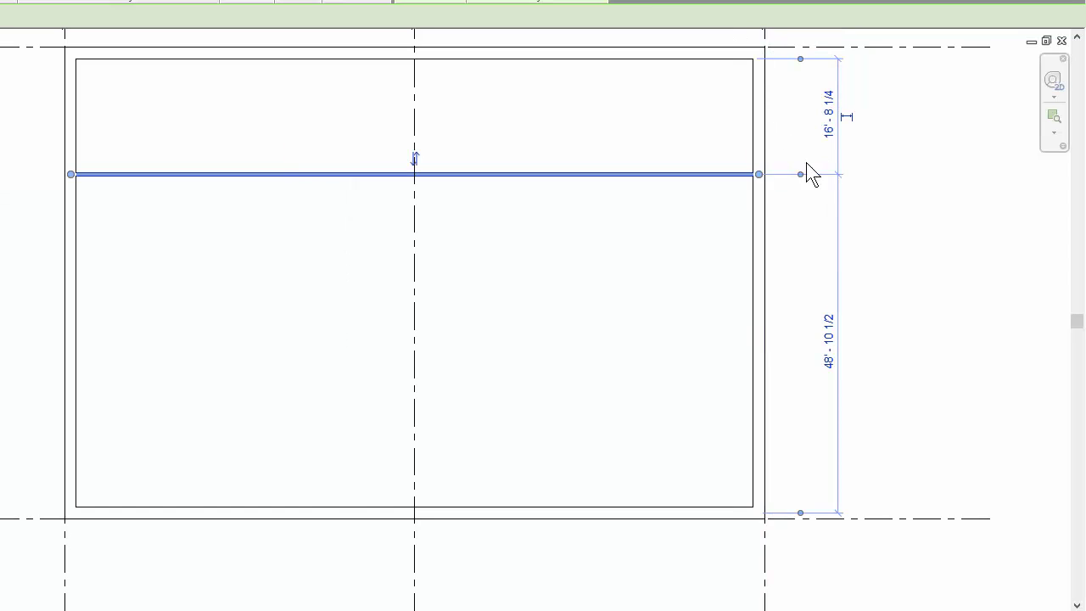
{"action": "scroll", "coordinate": [804, 181], "scroll_direction": "up", "scroll_amount": 2}
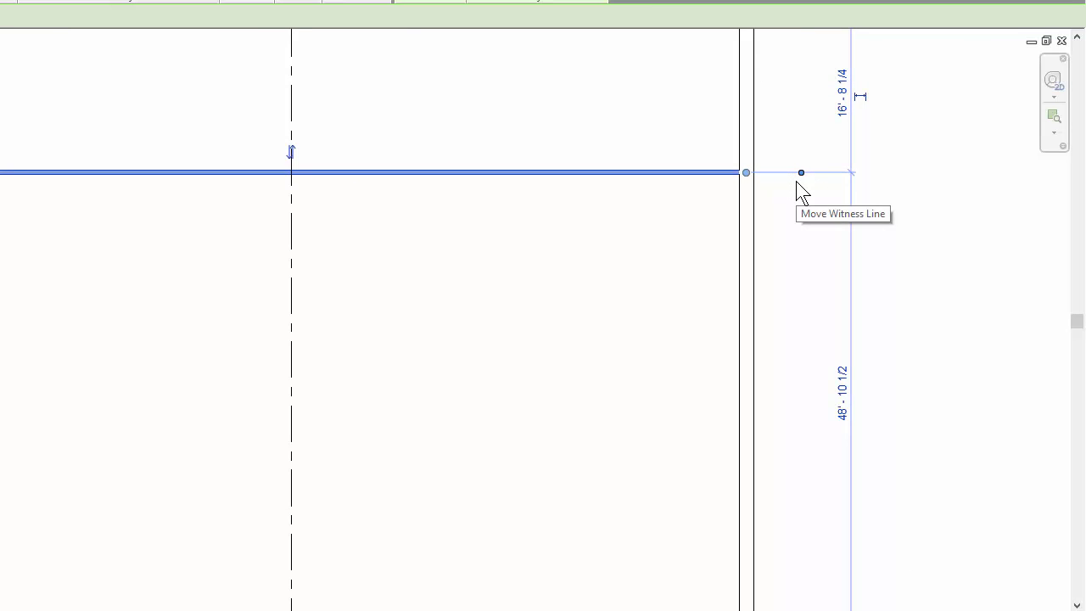
{"action": "scroll", "coordinate": [797, 182], "scroll_direction": "up", "scroll_amount": 1}
{"action": "left_click", "coordinate": [803, 171]}
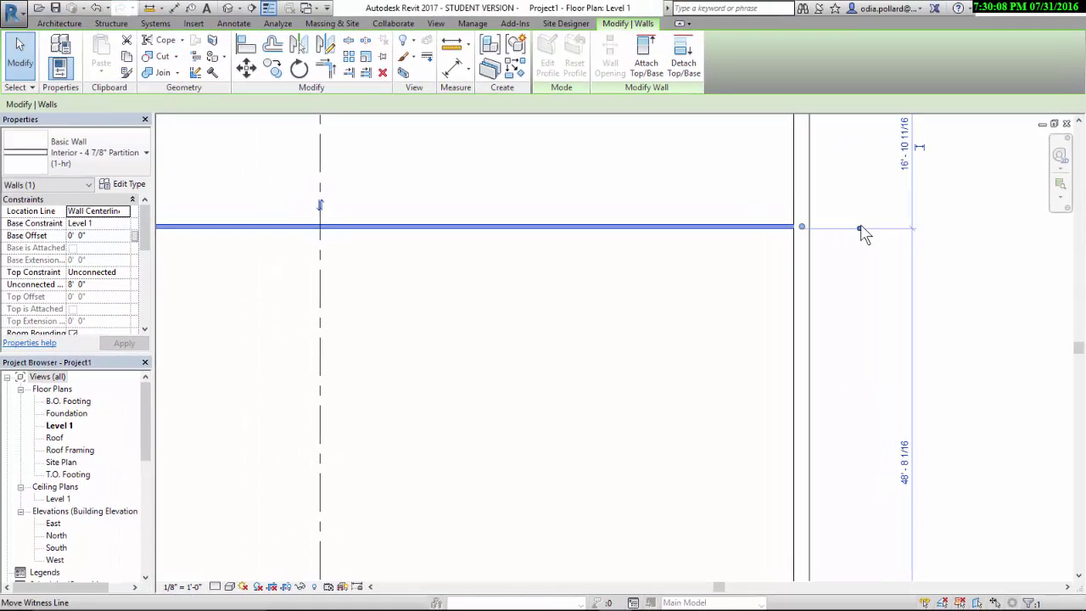
{"action": "left_click", "coordinate": [860, 227]}
{"action": "scroll", "coordinate": [856, 233], "scroll_direction": "down", "scroll_amount": 2}
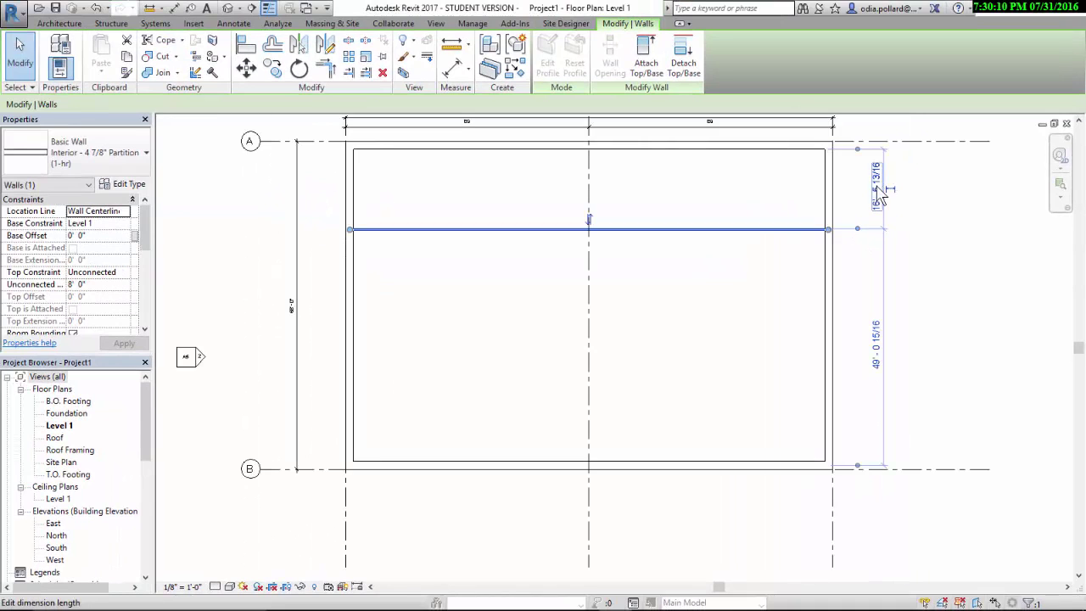
- Set the clear distance between the north wall and the horizontal partition to 22'
{"action": "left_click", "coordinate": [880, 195]}
{"action": "type", "text": "22"}
{"action": "key", "text": "Return"}
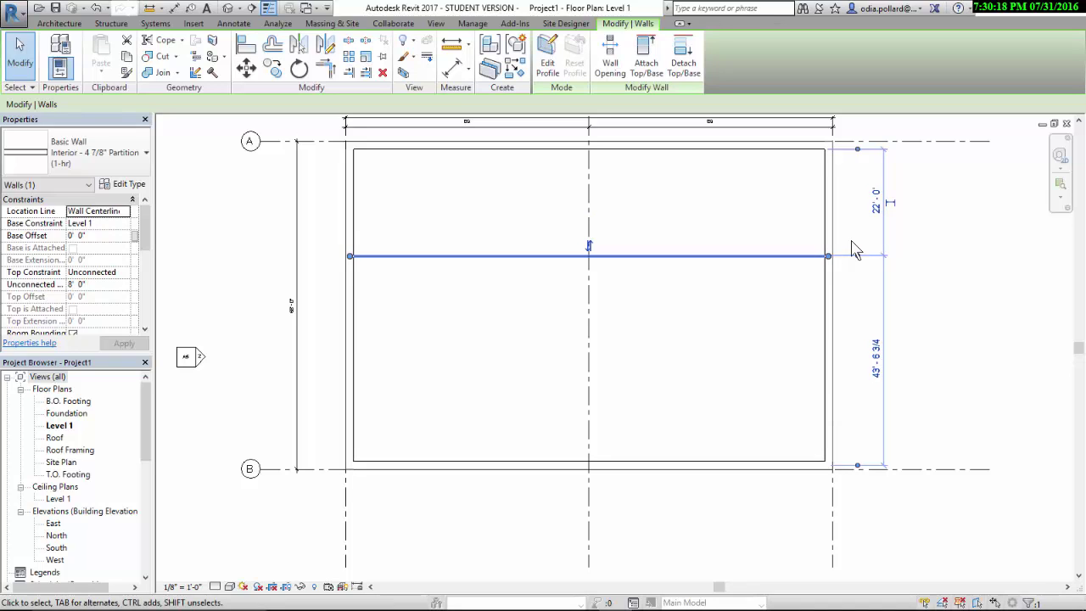
- Draw two separate 4 7/8" partitions west of grid 2, running from the horizontal partition up to the north wall
{"action": "scroll", "coordinate": [855, 248], "scroll_direction": "down", "scroll_amount": 2}
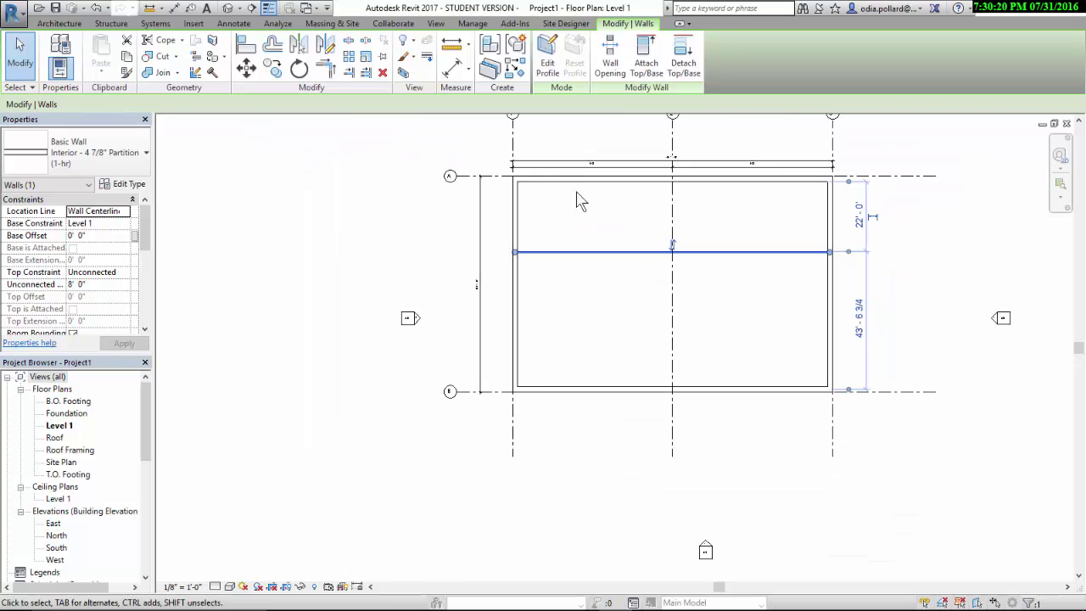
{"action": "scroll", "coordinate": [576, 201], "scroll_direction": "up", "scroll_amount": 1}
{"action": "left_click", "coordinate": [515, 68]}
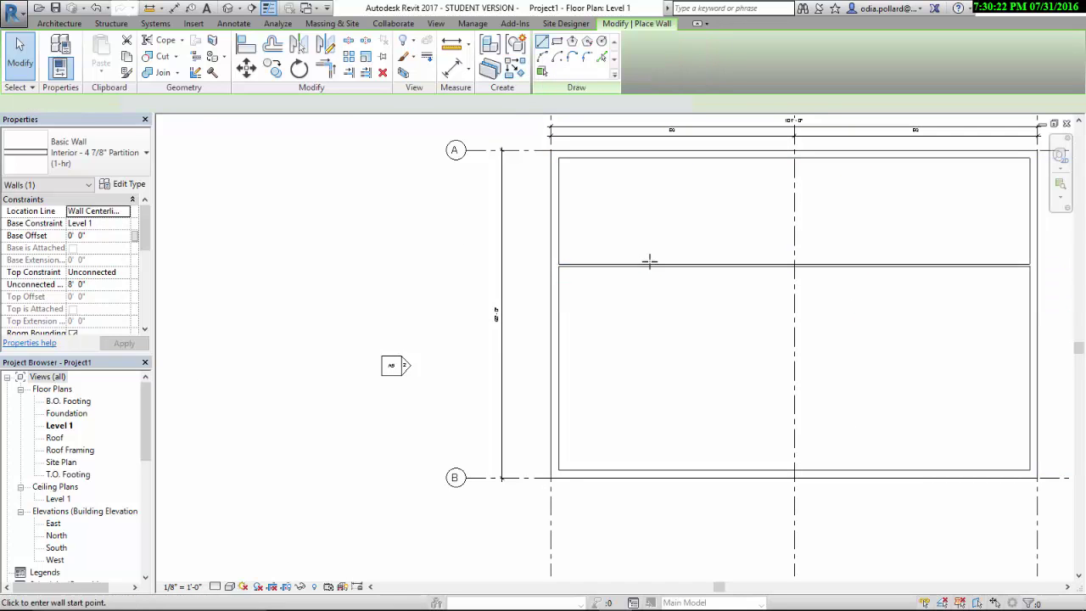
{"action": "left_click", "coordinate": [650, 265]}
{"action": "left_click", "coordinate": [648, 159]}
{"action": "key", "text": "Escape"}
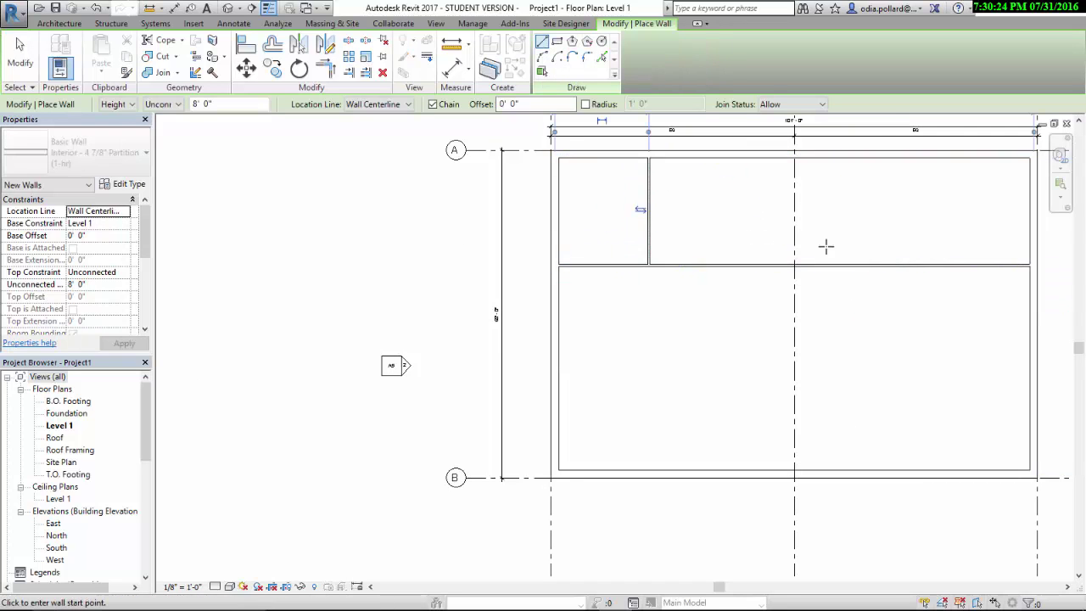
{"action": "left_click", "coordinate": [737, 265]}
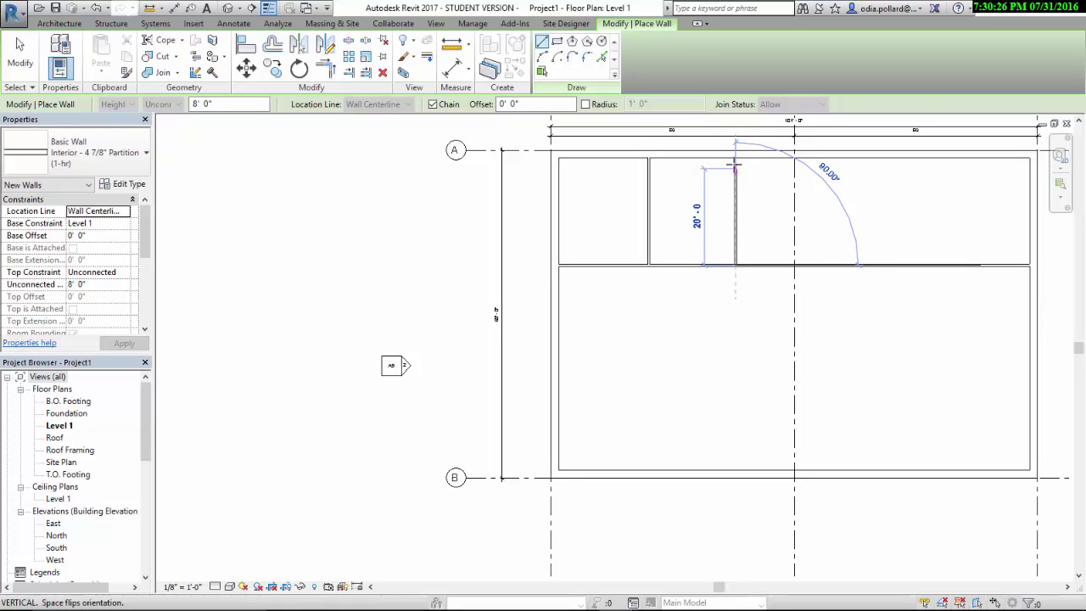
{"action": "left_click", "coordinate": [736, 159]}
{"action": "key", "text": "Escape"}
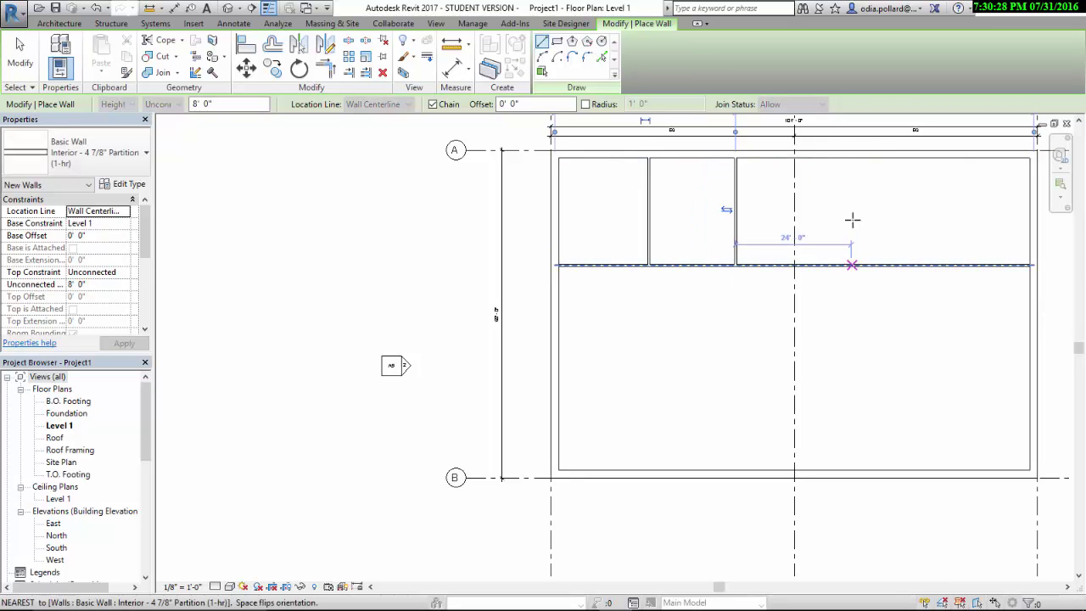
- Draw two more north-south partitions east of grid 2 and one just west of it, between the horizontal partition and the north wall
{"action": "left_click", "coordinate": [852, 264]}
{"action": "left_click", "coordinate": [851, 155]}
{"action": "key", "text": "Escape"}
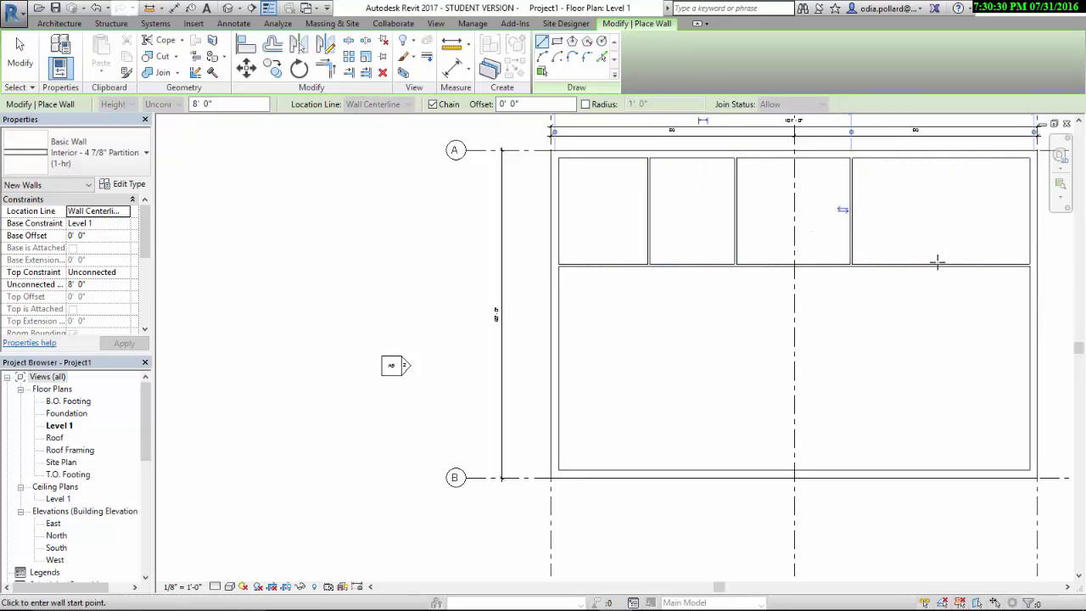
{"action": "left_click", "coordinate": [938, 263]}
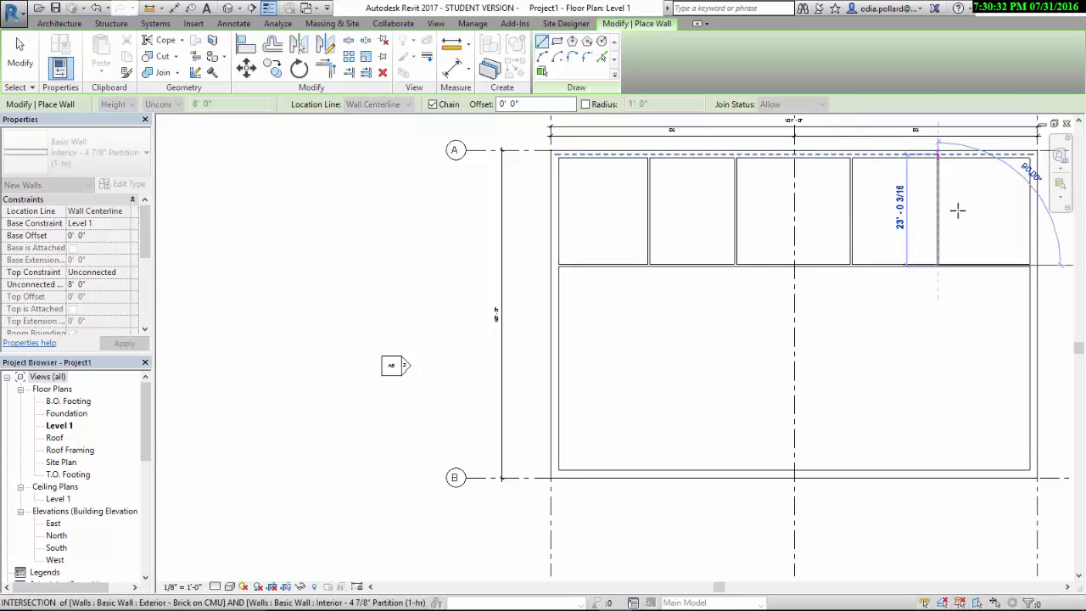
{"action": "left_click", "coordinate": [957, 213]}
{"action": "key", "text": "Escape"}
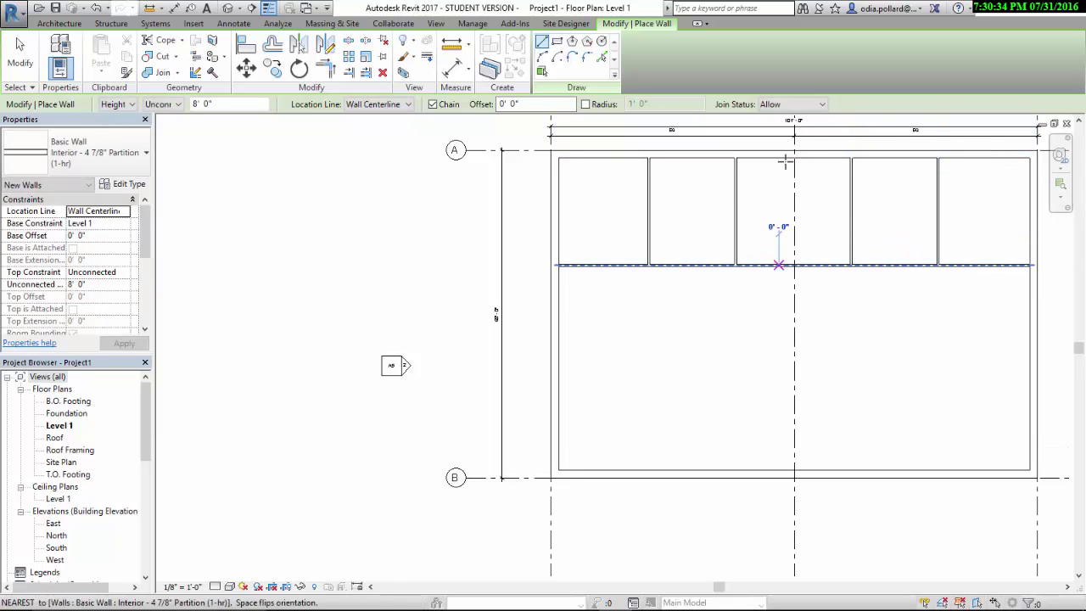
{"action": "left_click", "coordinate": [779, 265]}
{"action": "left_click", "coordinate": [780, 159]}
{"action": "key", "text": "Escape"}
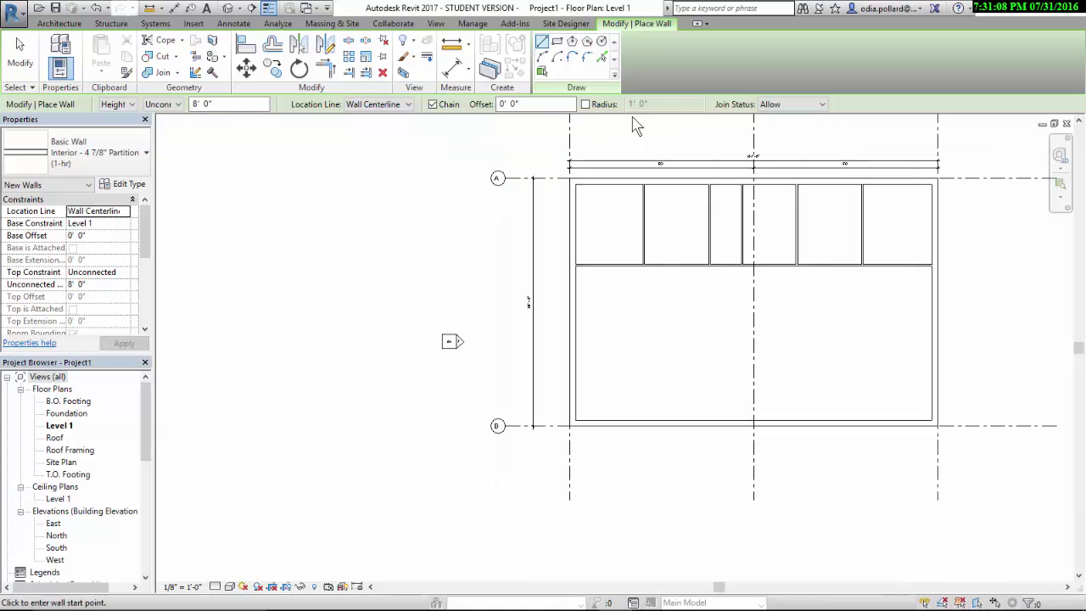
- Start an aligned dimension string from the west exterior wall's interior face, using the Wall faces reference preference
{"action": "scroll", "coordinate": [706, 263], "scroll_direction": "up", "scroll_amount": 3}
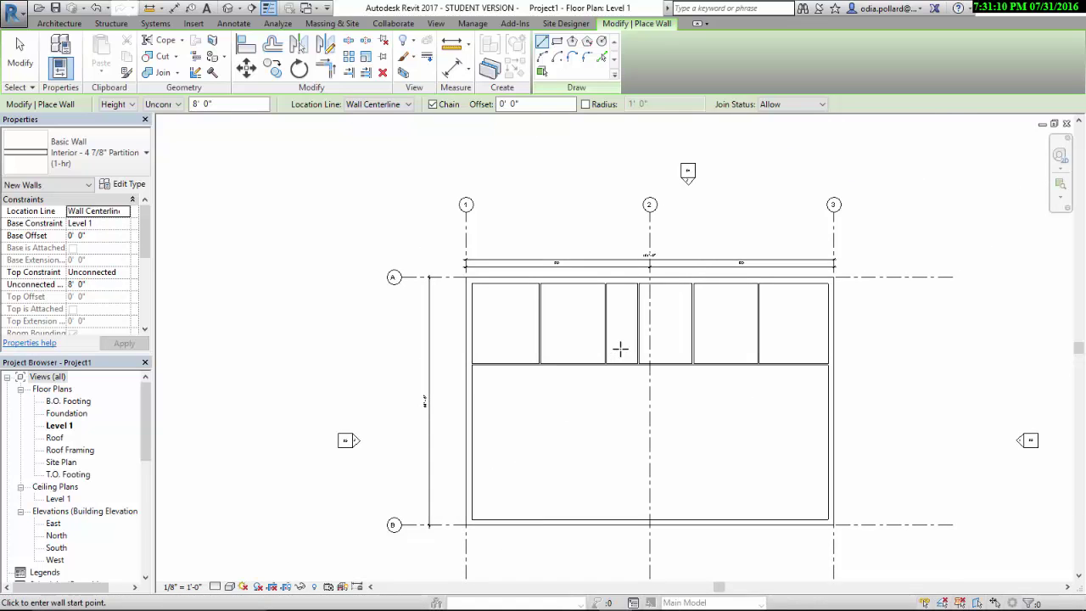
{"action": "scroll", "coordinate": [607, 321], "scroll_direction": "up", "scroll_amount": 1}
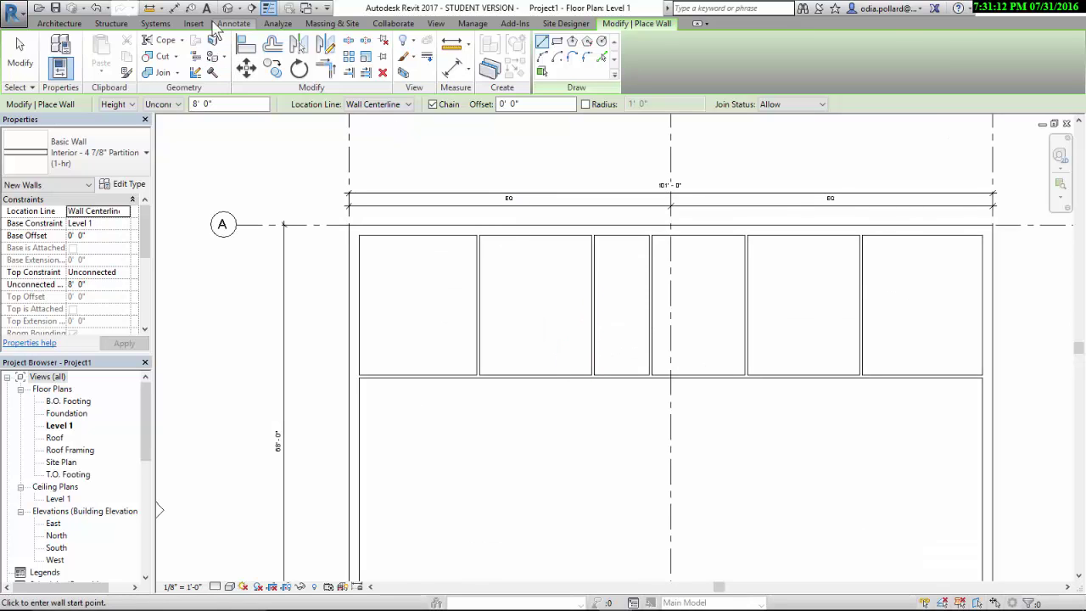
{"action": "left_click", "coordinate": [174, 8]}
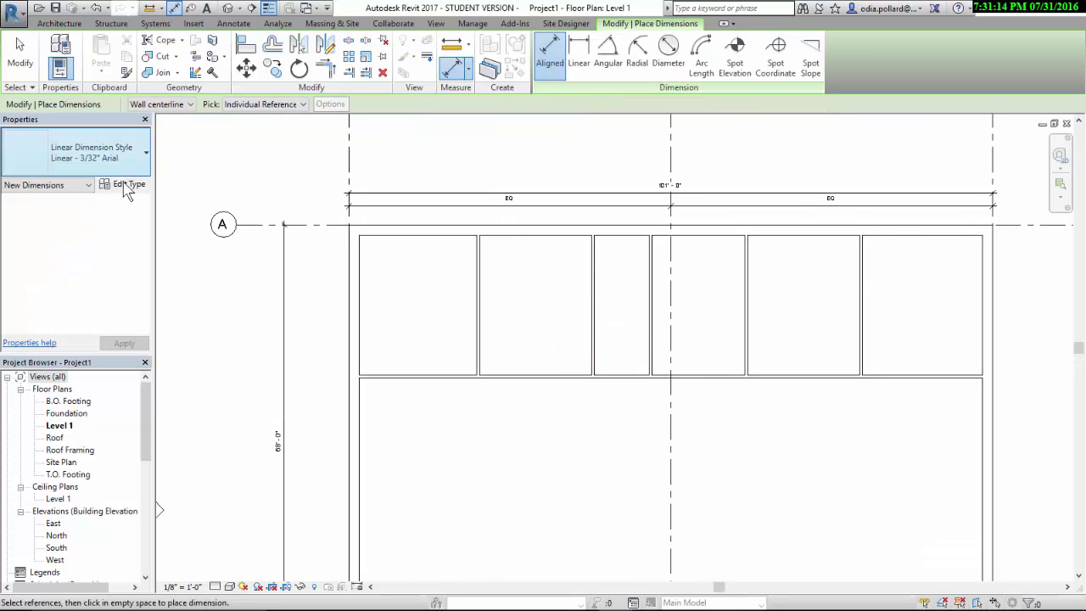
{"action": "left_click", "coordinate": [181, 105]}
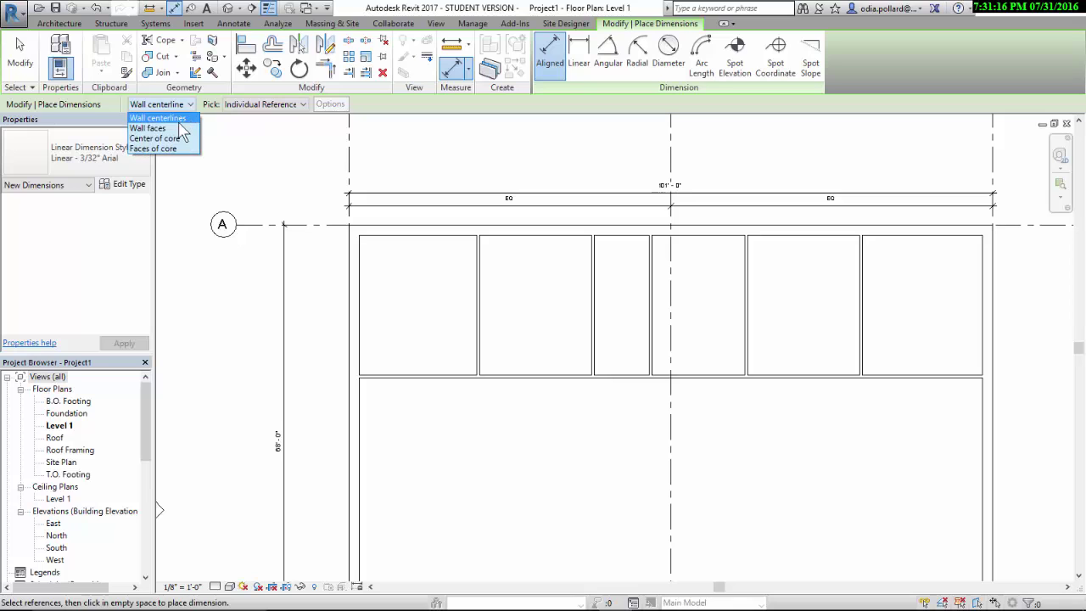
{"action": "left_click", "coordinate": [180, 116]}
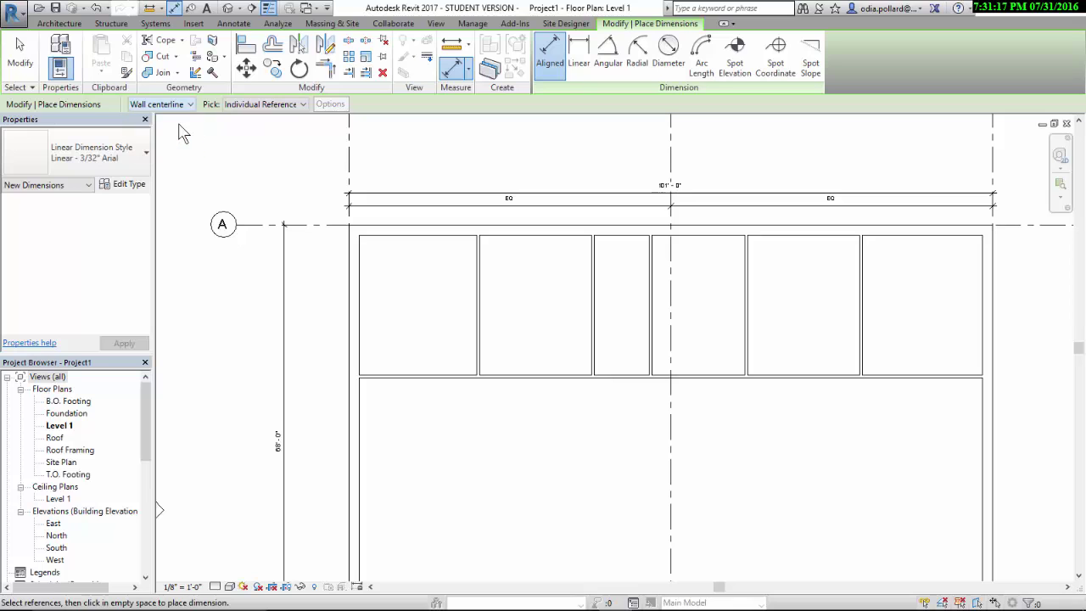
{"action": "left_click", "coordinate": [357, 298]}
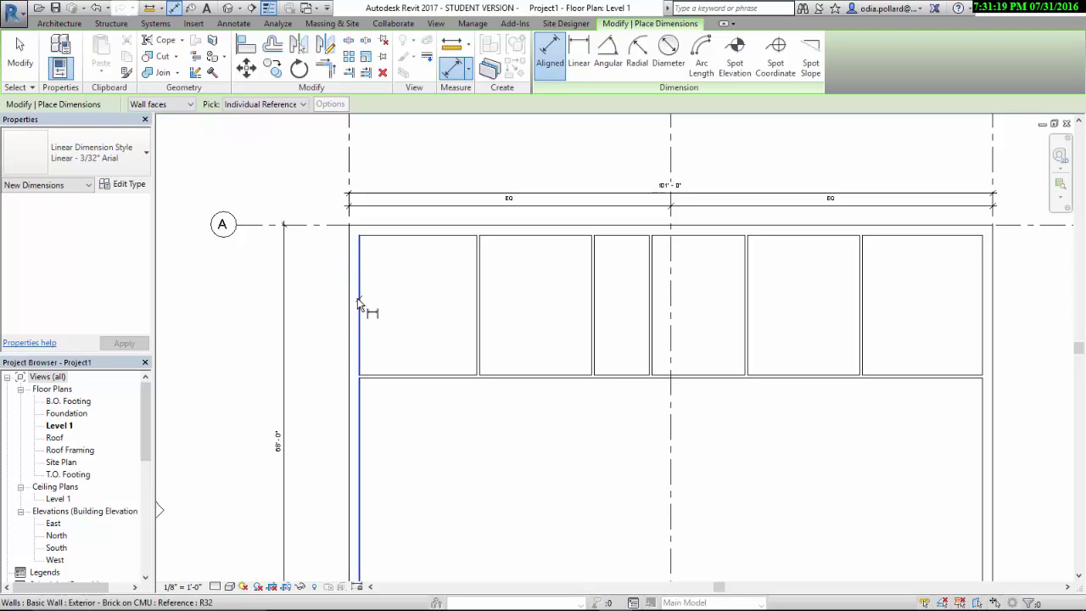
- Switch the reference preference to Wall centerlines and add all five north-south partitions to the dimension string from west to east
{"action": "left_click", "coordinate": [190, 104]}
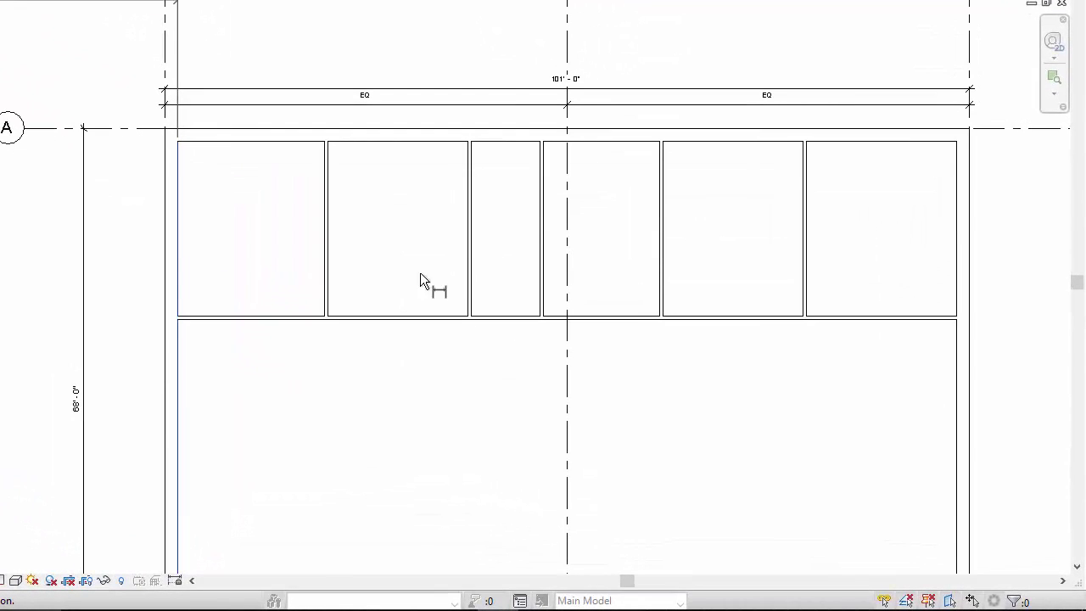
{"action": "left_click", "coordinate": [331, 260]}
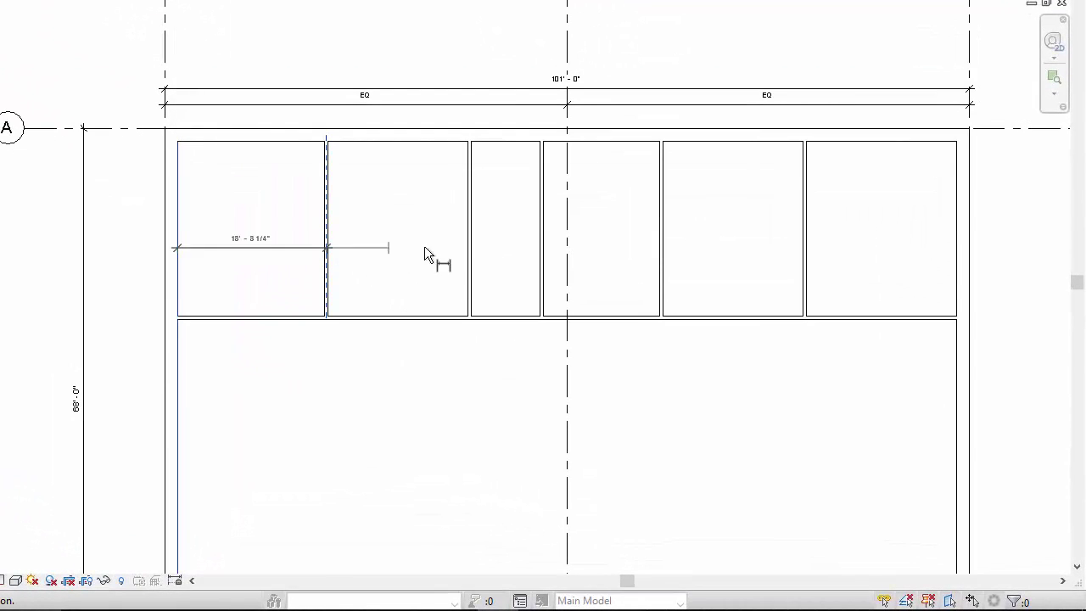
{"action": "left_click", "coordinate": [469, 247]}
{"action": "left_click", "coordinate": [542, 246]}
{"action": "left_click", "coordinate": [662, 250]}
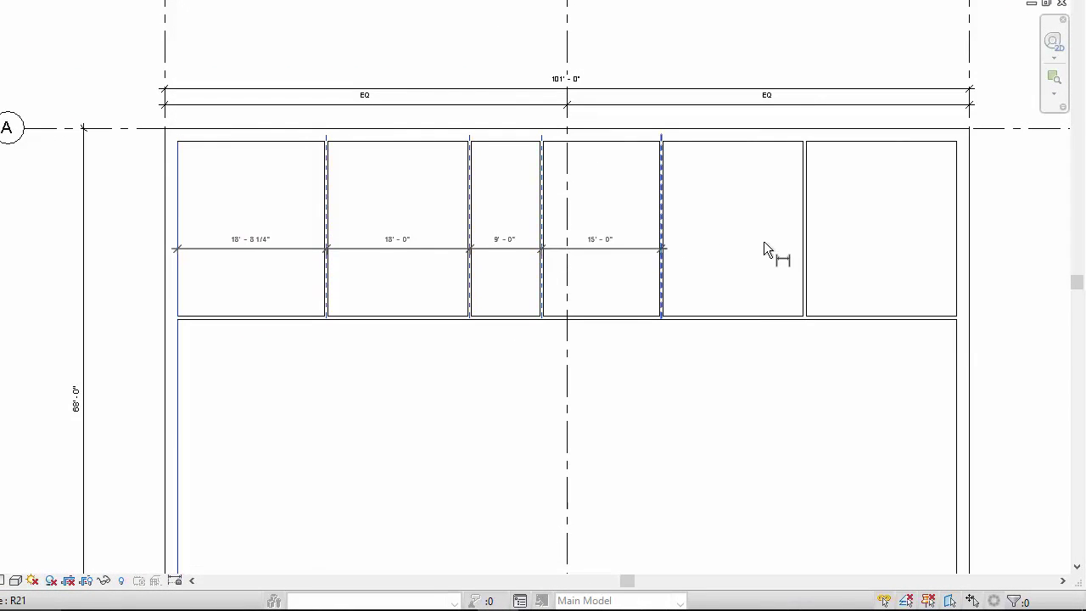
{"action": "left_click", "coordinate": [805, 254]}
- Switch back to Wall faces, add the east wall's interior face, and place the dimension string across the north-side rooms
{"action": "left_click", "coordinate": [204, 61]}
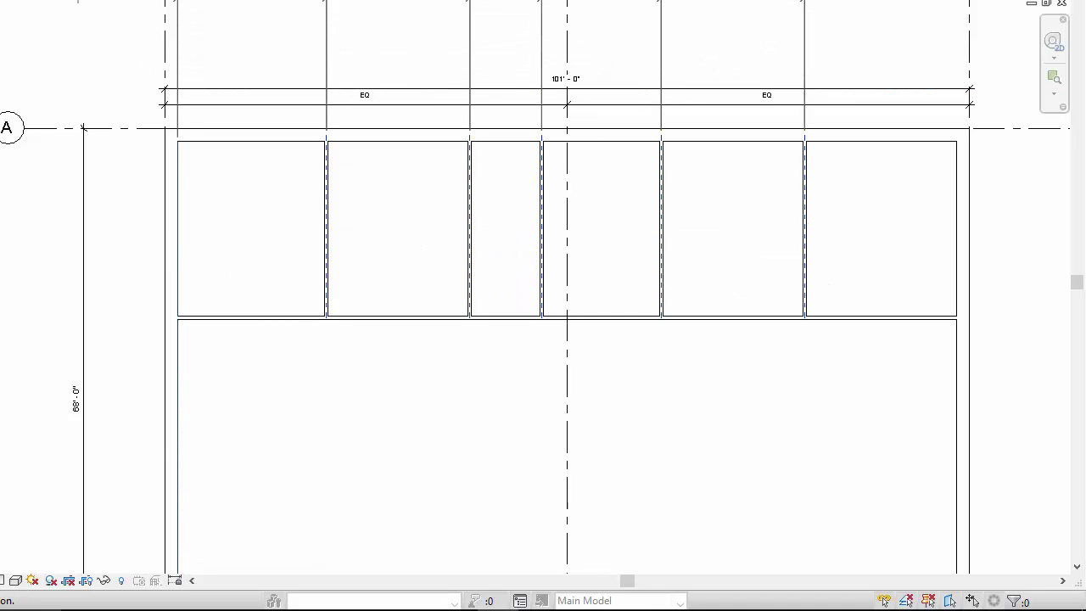
{"action": "left_click", "coordinate": [957, 244]}
{"action": "left_click", "coordinate": [1026, 209]}
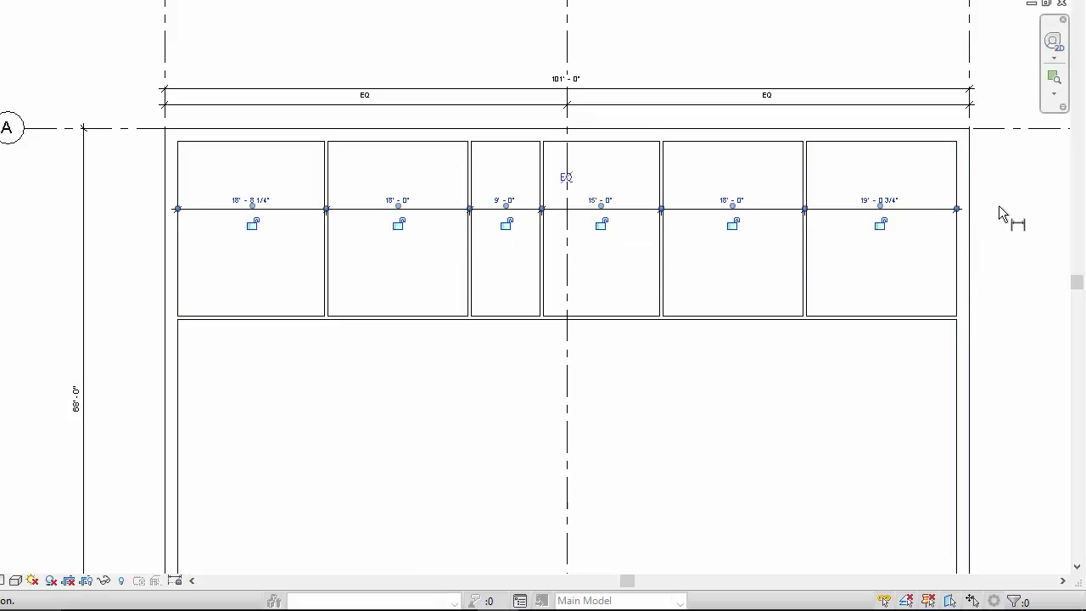
- Apply the EQ constraint to the room dimension string to space the five partitions equally, and end the dimension command
{"action": "left_click", "coordinate": [564, 179]}
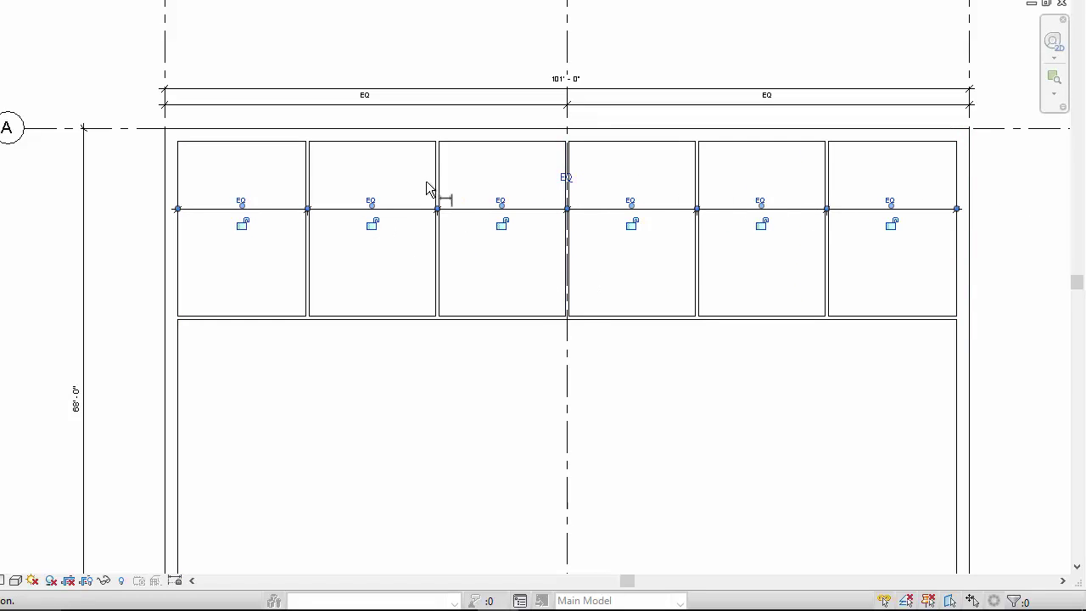
{"action": "scroll", "coordinate": [599, 315], "scroll_direction": "down", "scroll_amount": 3}
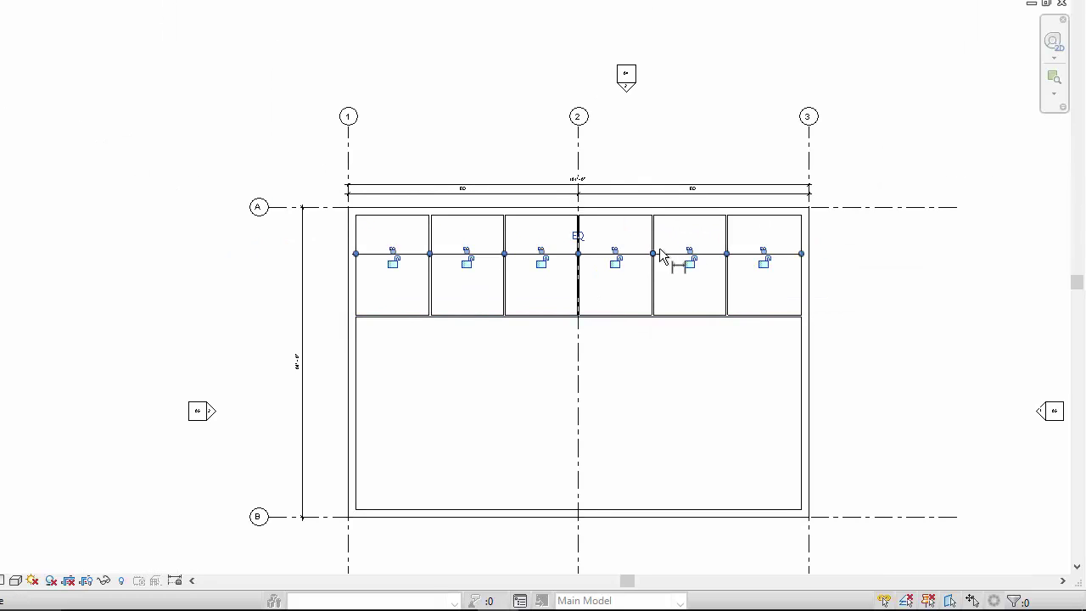
{"action": "scroll", "coordinate": [661, 254], "scroll_direction": "up", "scroll_amount": 2}
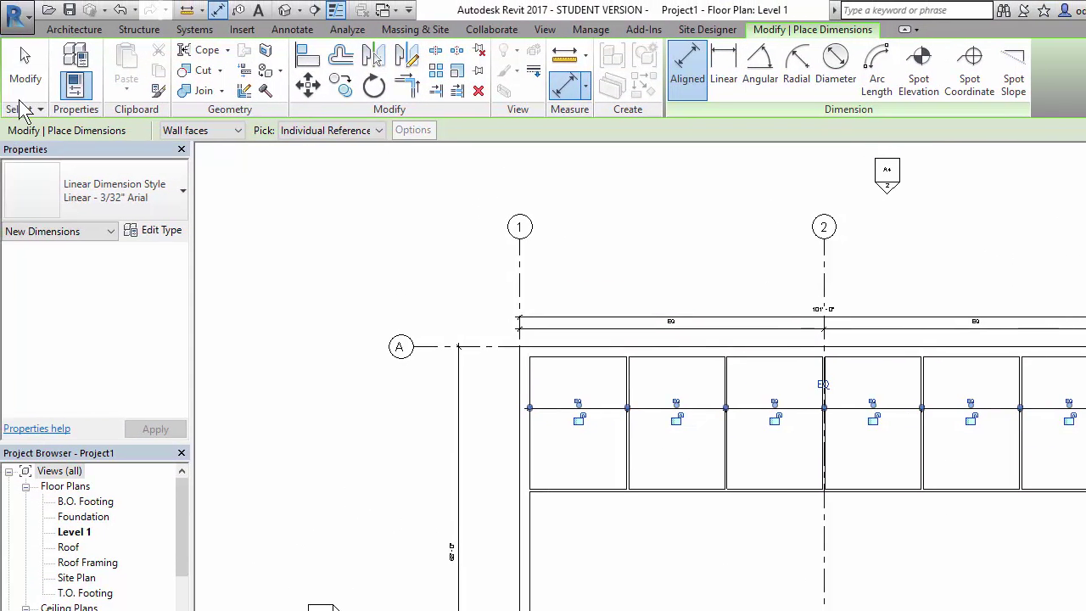
{"action": "key", "text": "Escape"}
{"action": "key", "text": "Escape"}
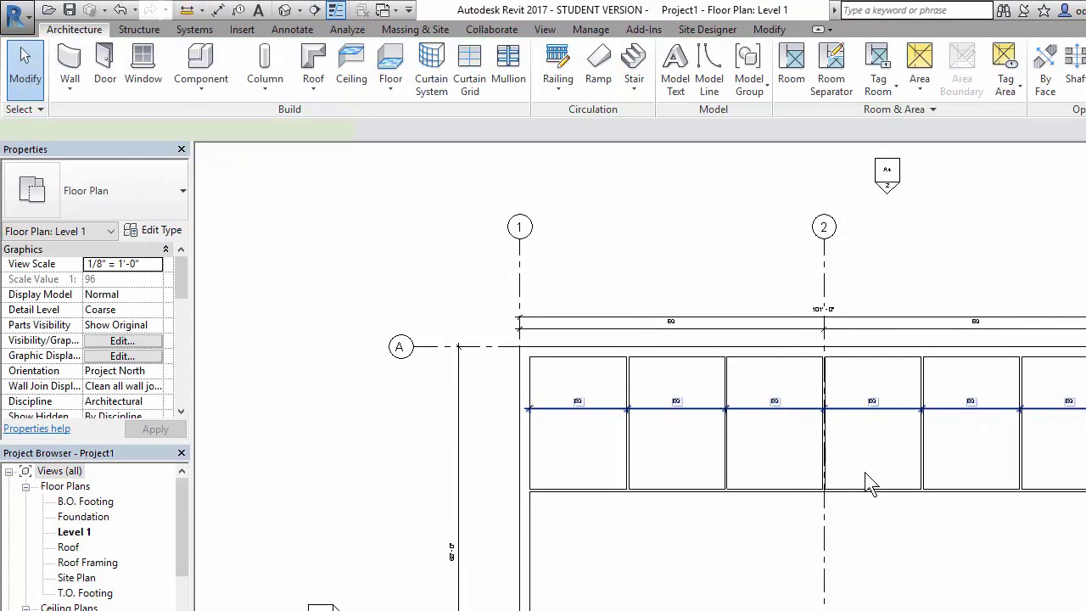
- Set the Equality Display of the north-side room dimension string to Value
{"action": "left_click", "coordinate": [872, 480]}
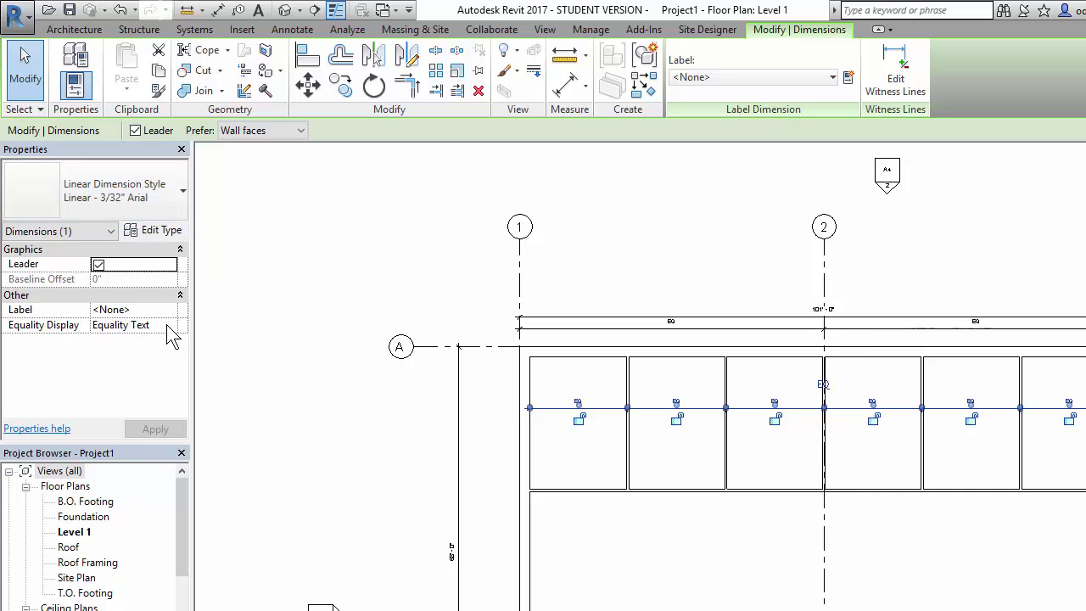
{"action": "left_click", "coordinate": [169, 326]}
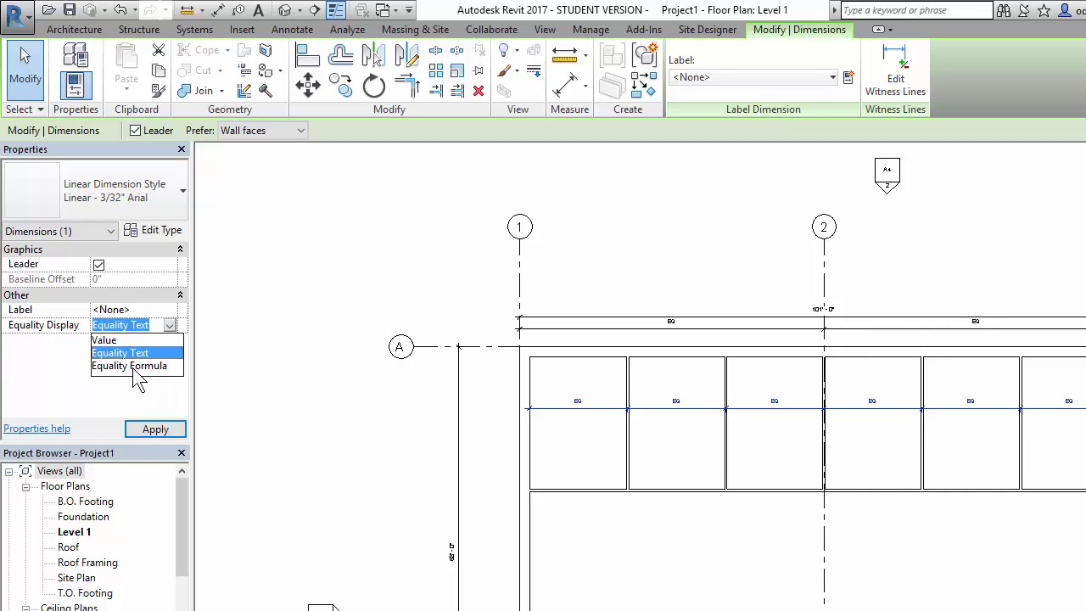
{"action": "left_click", "coordinate": [104, 339]}
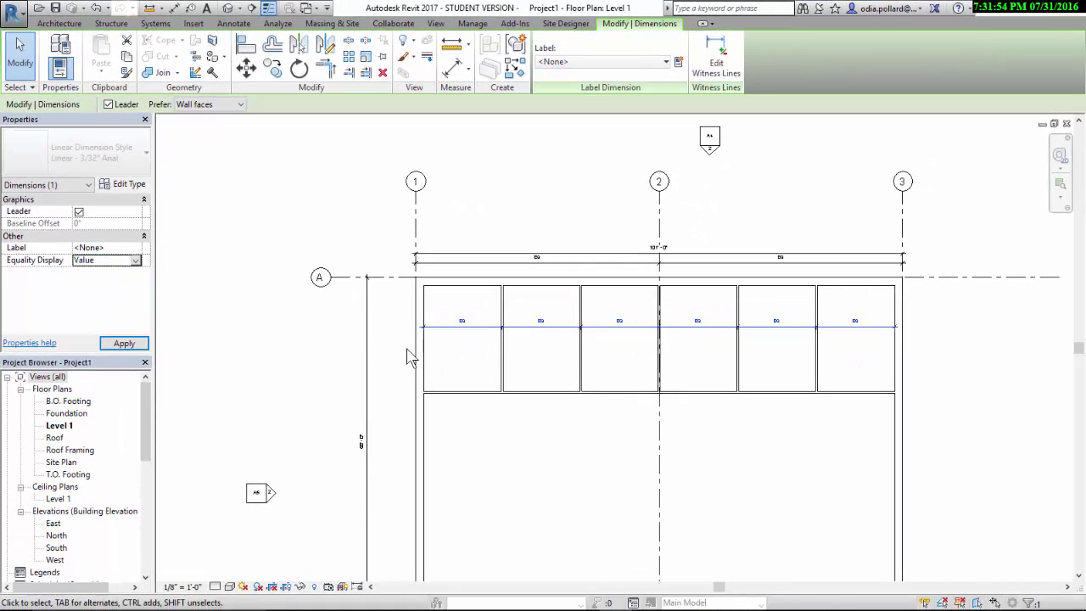
{"action": "scroll", "coordinate": [430, 347], "scroll_direction": "up", "scroll_amount": 4}
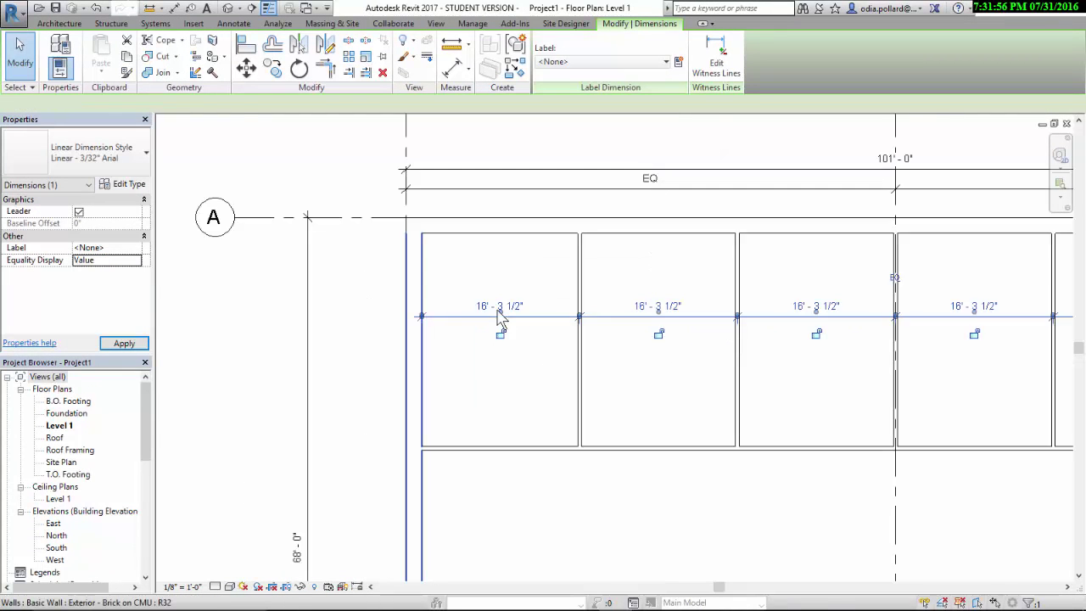
{"action": "scroll", "coordinate": [551, 335], "scroll_direction": "down", "scroll_amount": 4}
{"action": "scroll", "coordinate": [804, 381], "scroll_direction": "down", "scroll_amount": 3}
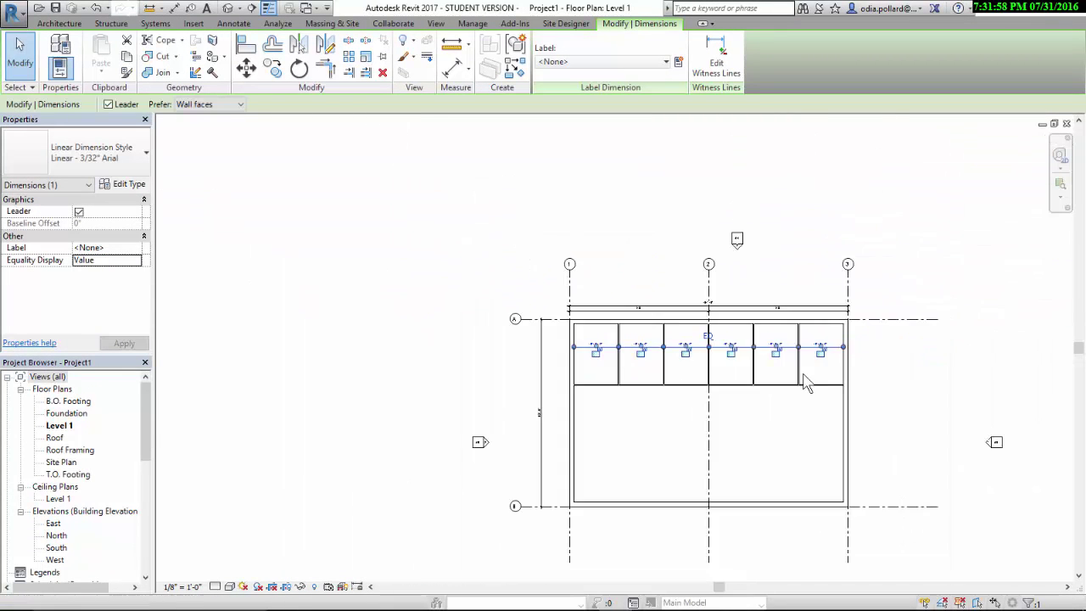
{"action": "scroll", "coordinate": [837, 376], "scroll_direction": "up", "scroll_amount": 2}
{"action": "scroll", "coordinate": [844, 452], "scroll_direction": "down", "scroll_amount": 3}
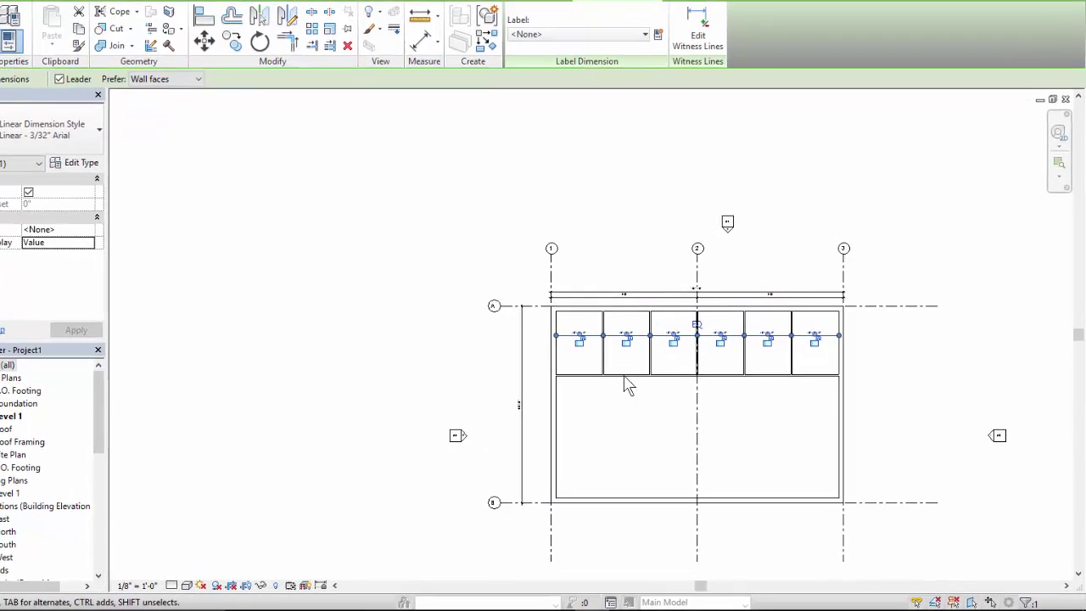
{"action": "scroll", "coordinate": [730, 450], "scroll_direction": "down", "scroll_amount": 3}
{"action": "middle_click_drag", "start_coordinate": [749, 448], "coordinate": [584, 448]}
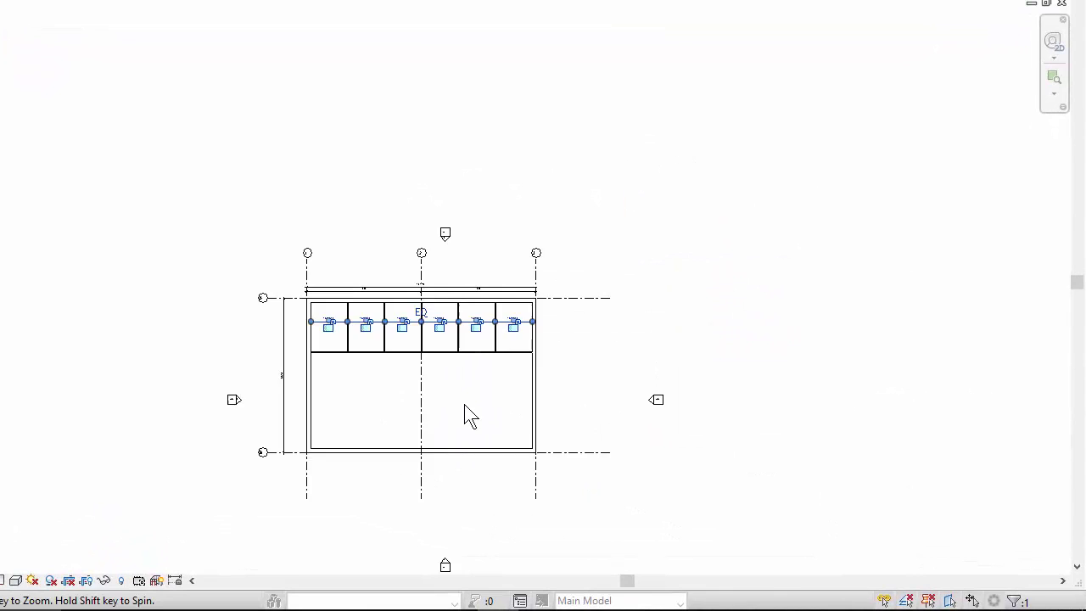
{"action": "scroll", "coordinate": [465, 415], "scroll_direction": "down", "scroll_amount": 2}
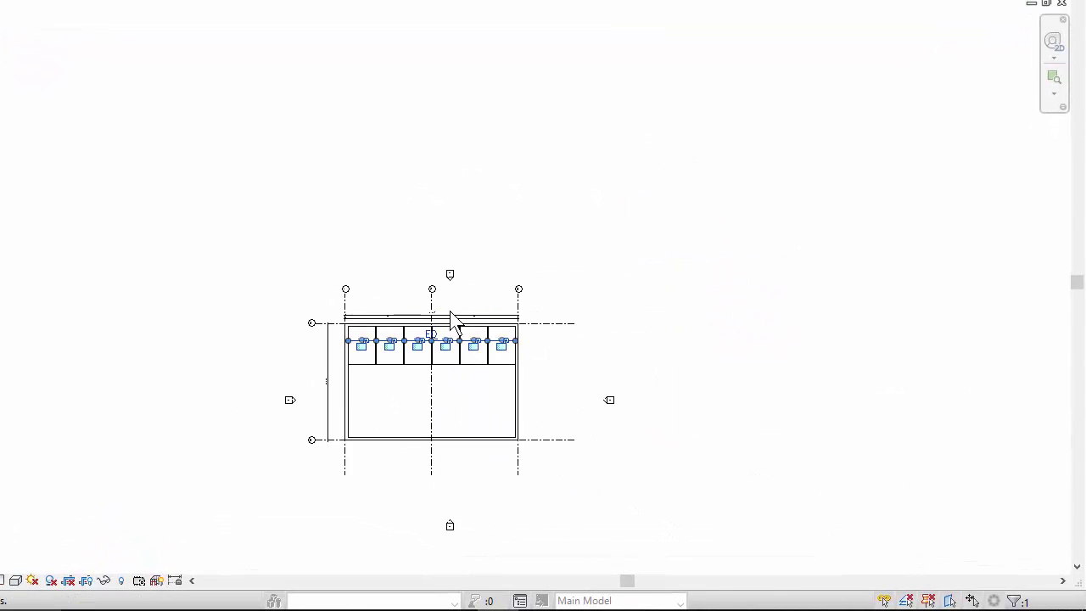
{"action": "scroll", "coordinate": [449, 318], "scroll_direction": "up", "scroll_amount": 2}
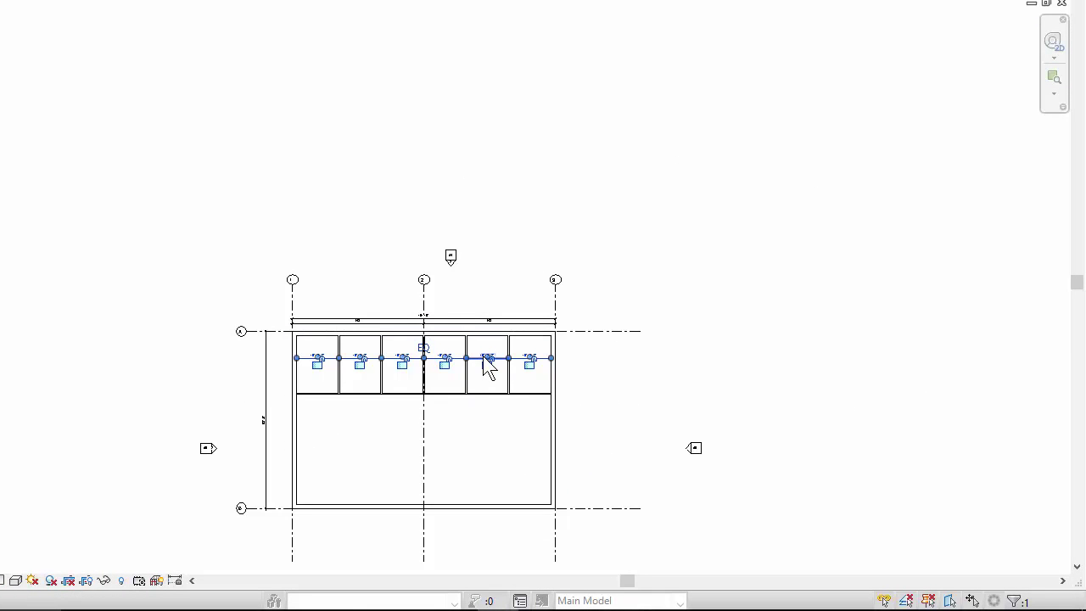